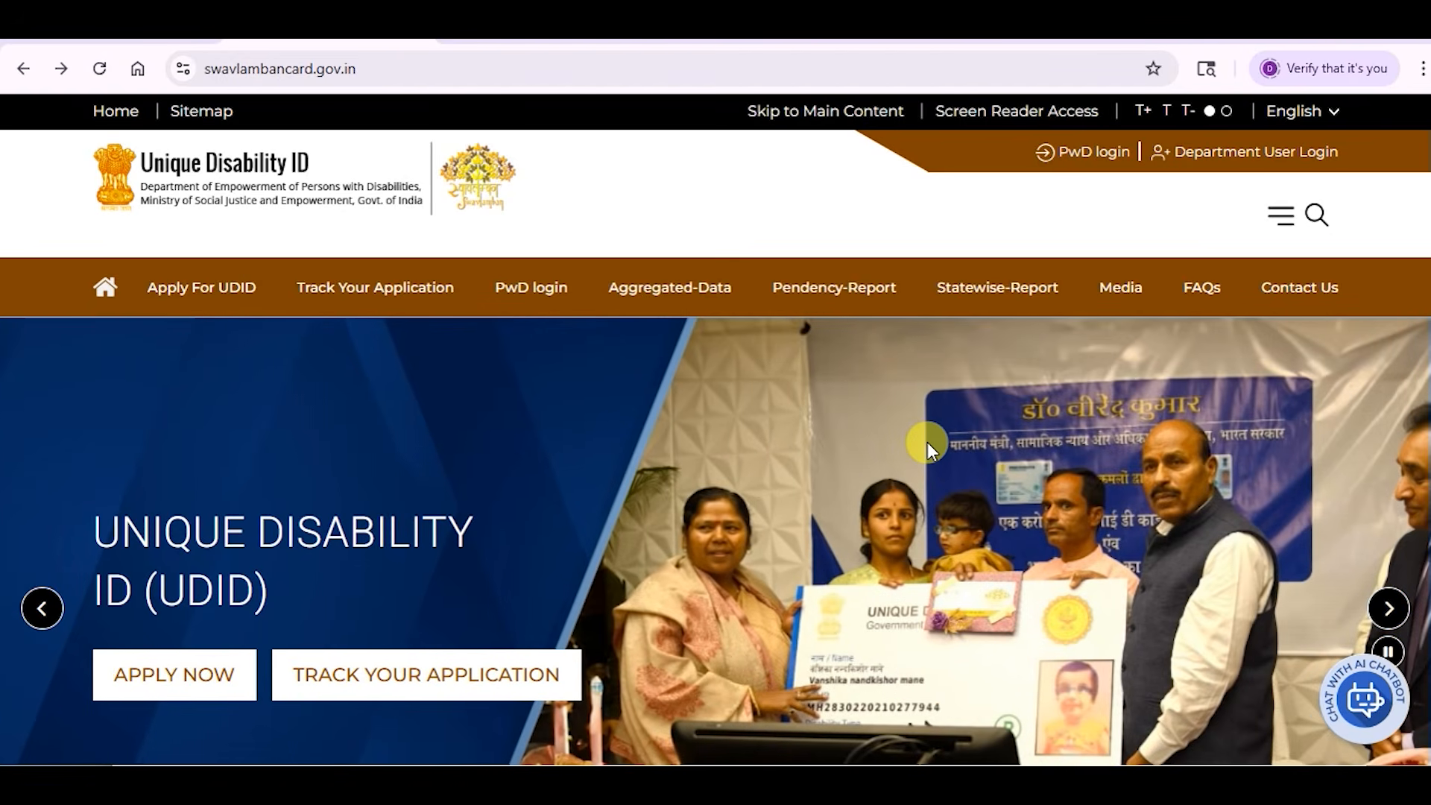
scroll(928, 441, down, 2)
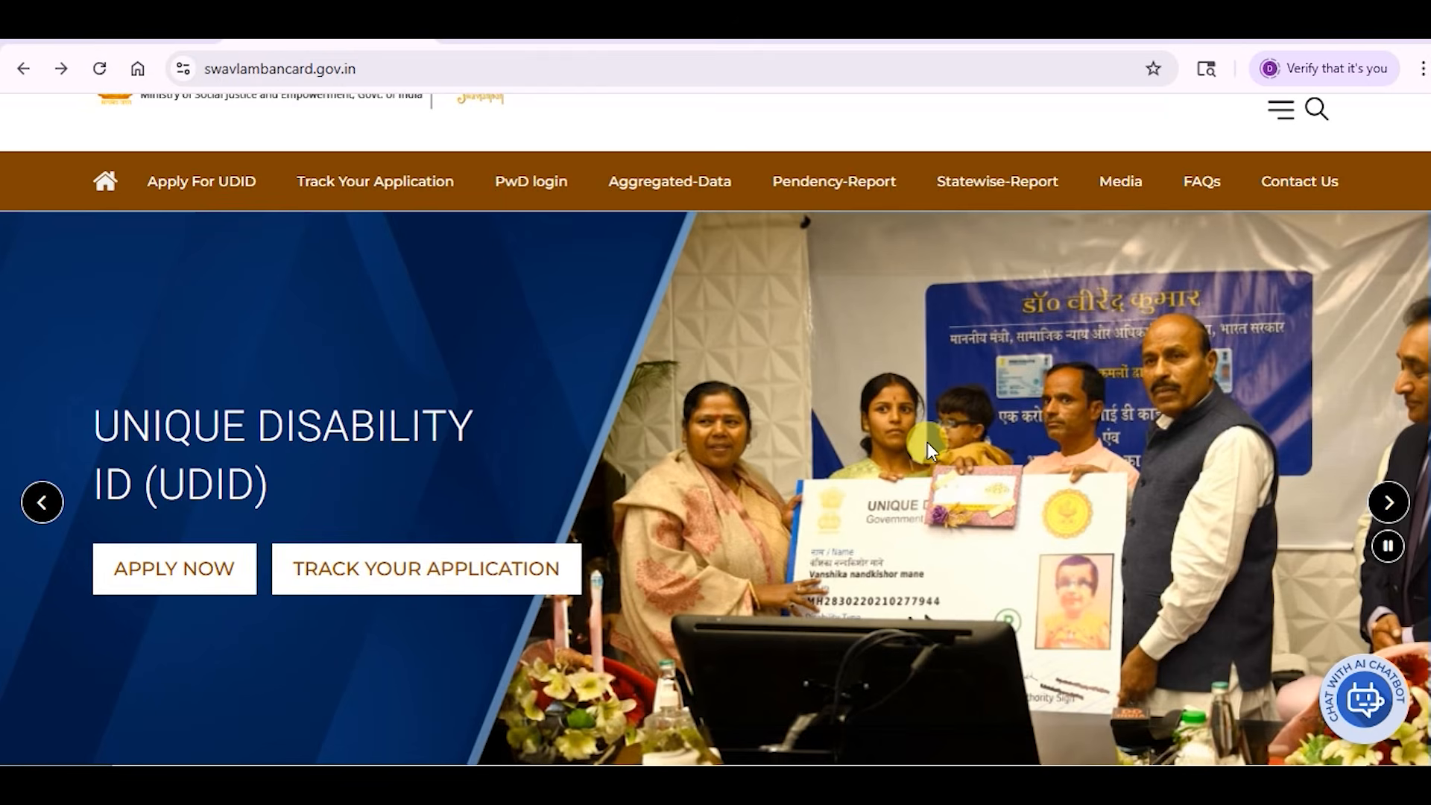
scroll(927, 441, down, 4)
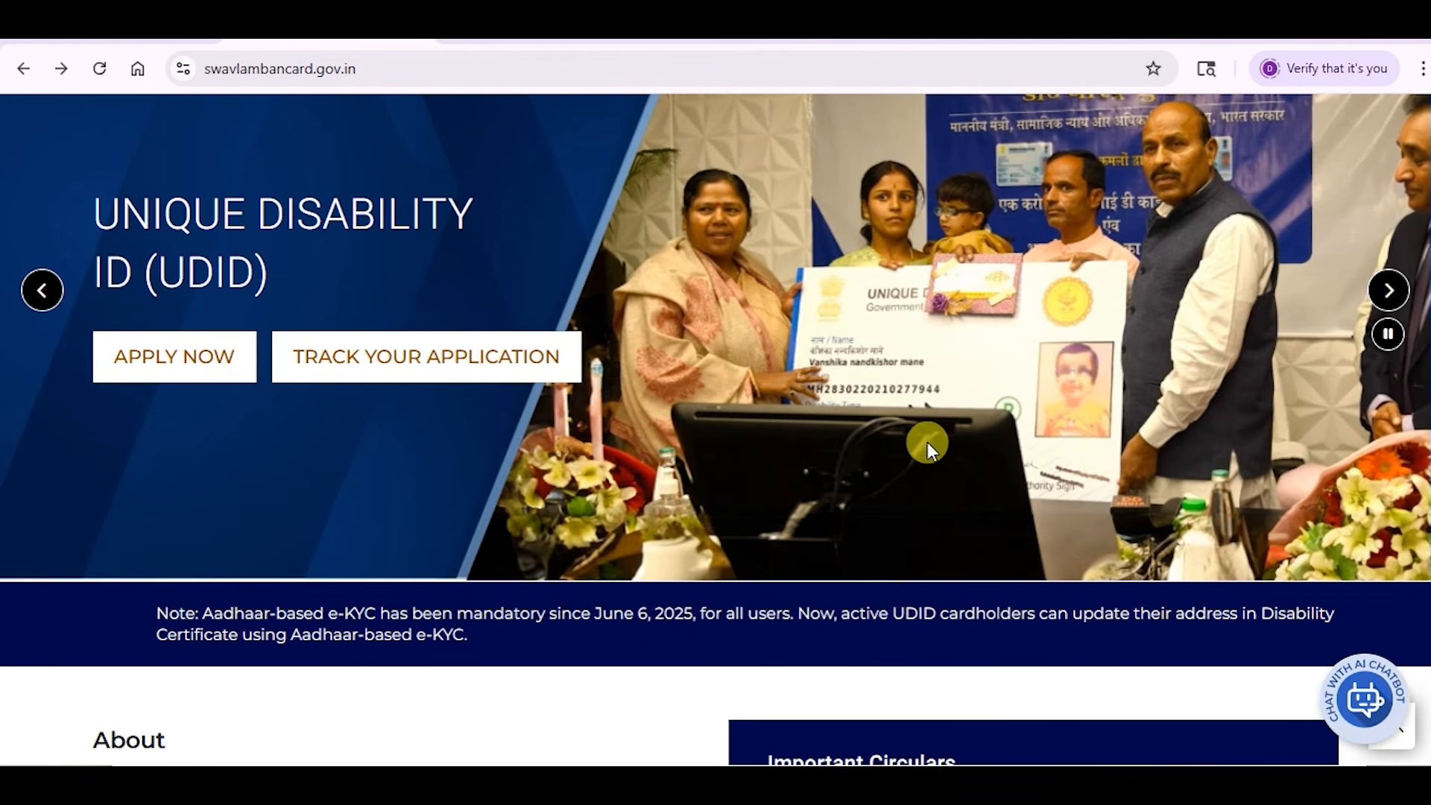
scroll(927, 441, up, 6)
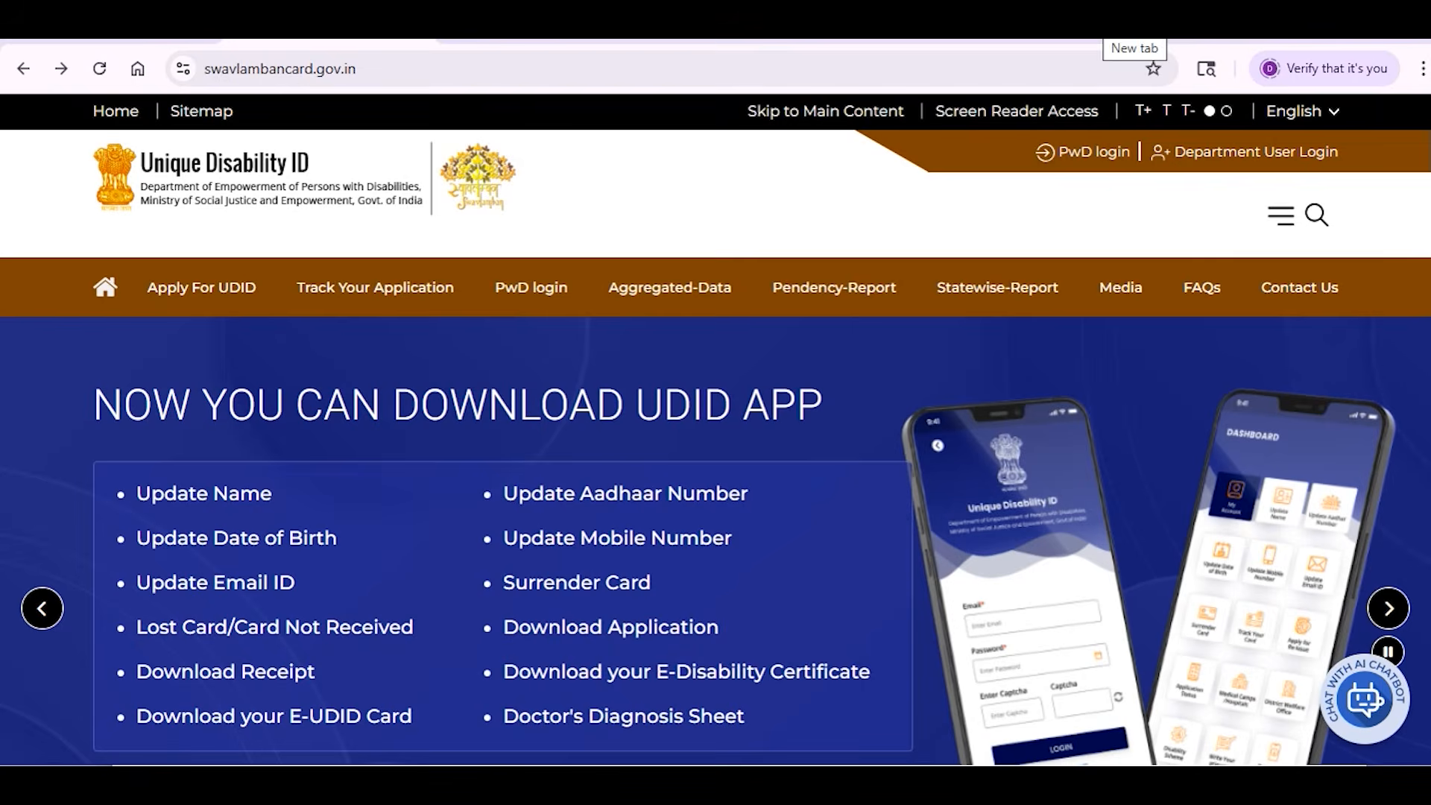
Open the UDID portal swavlambancard.gov.in in a new browser tab
click(1094, 25)
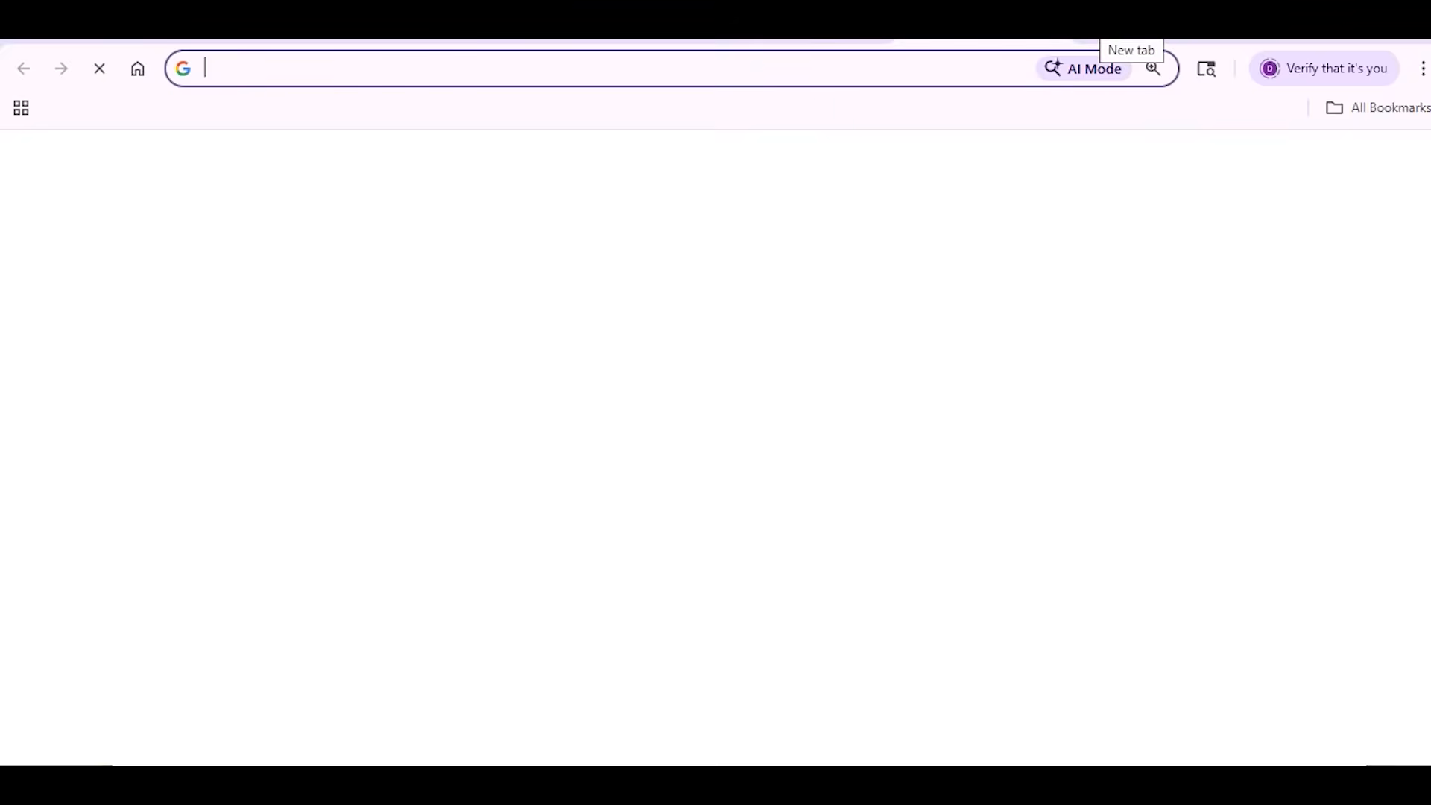
text(u)
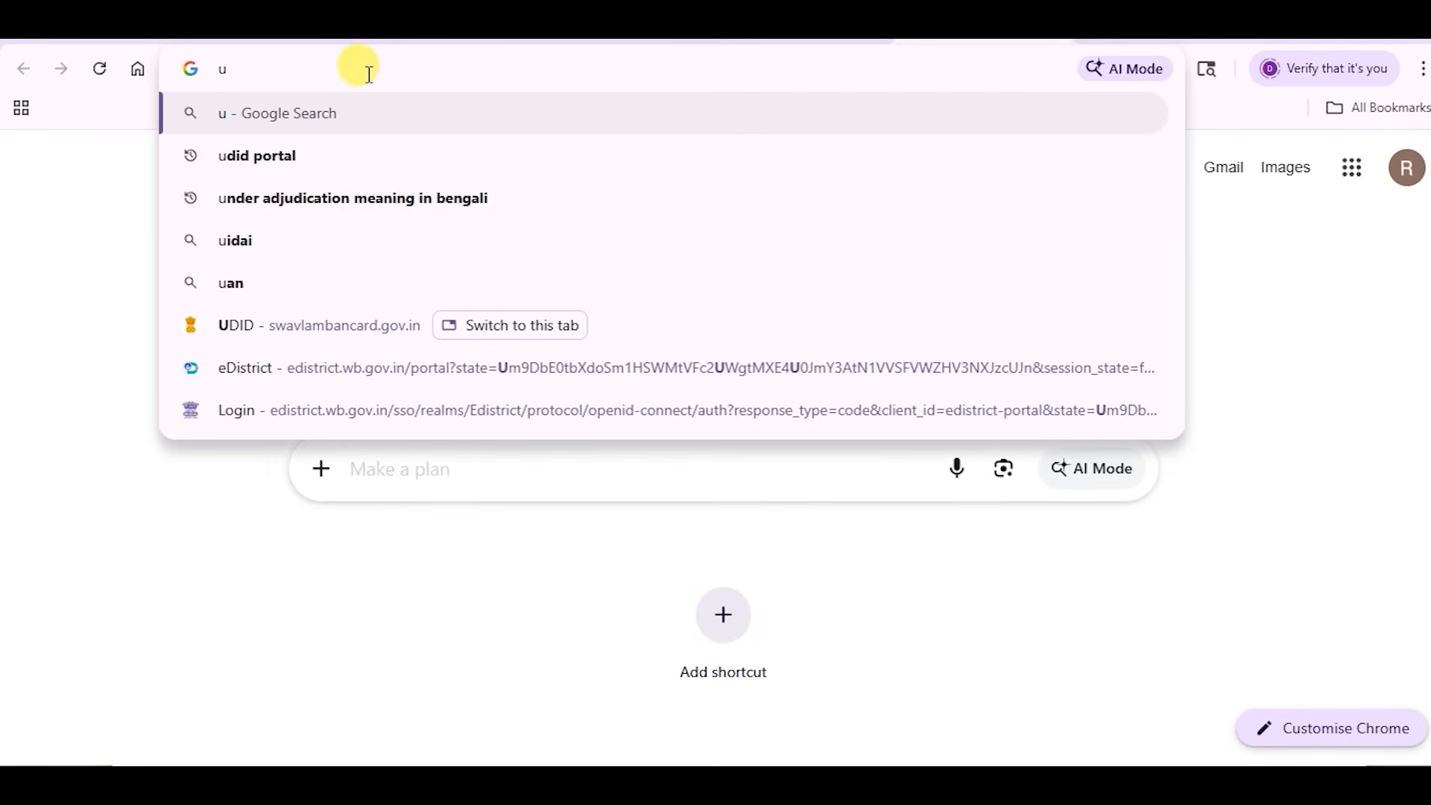
click(253, 333)
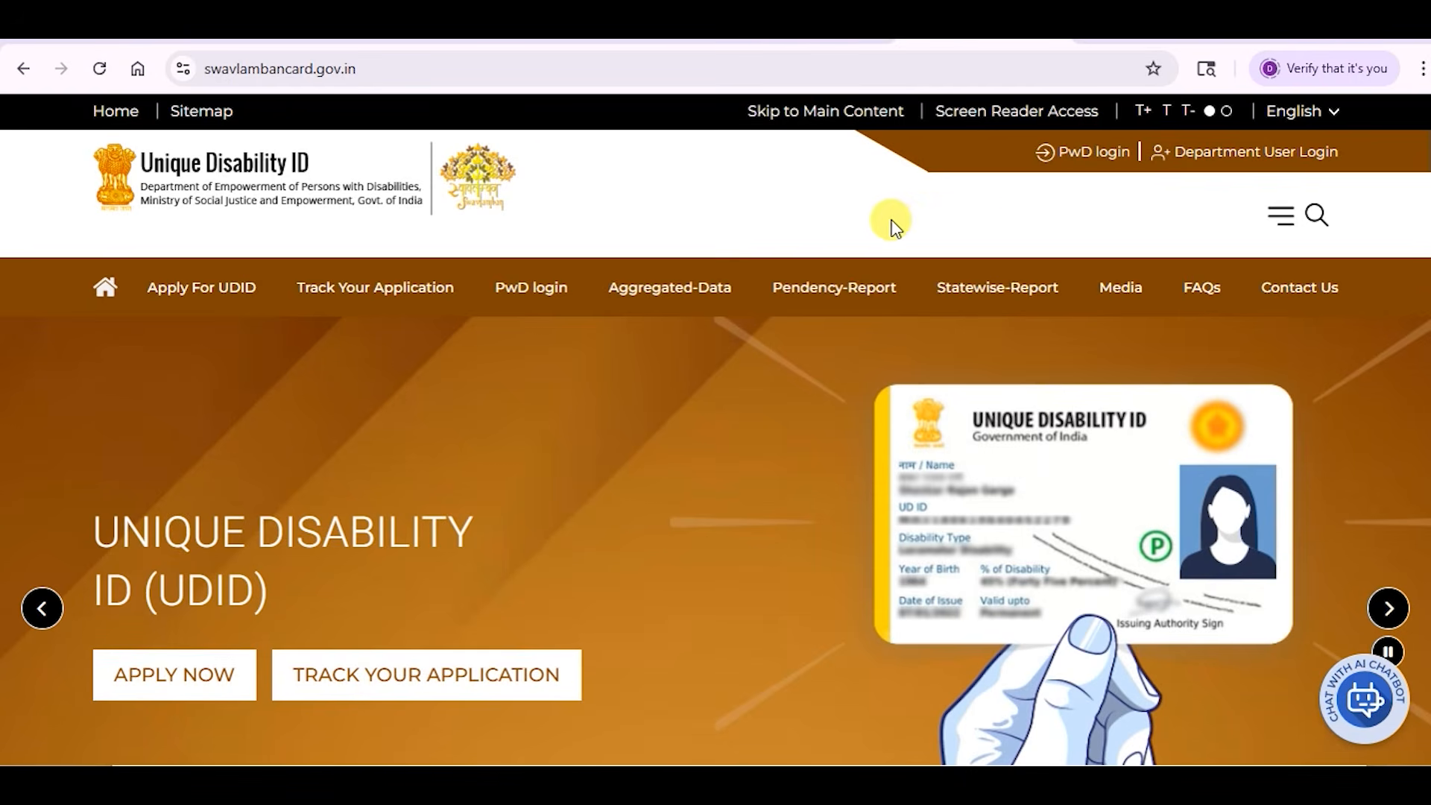
Go to the Apply For UDID page, accept having read and understood the process, and submit the confirmation
key(ctrl+plus)
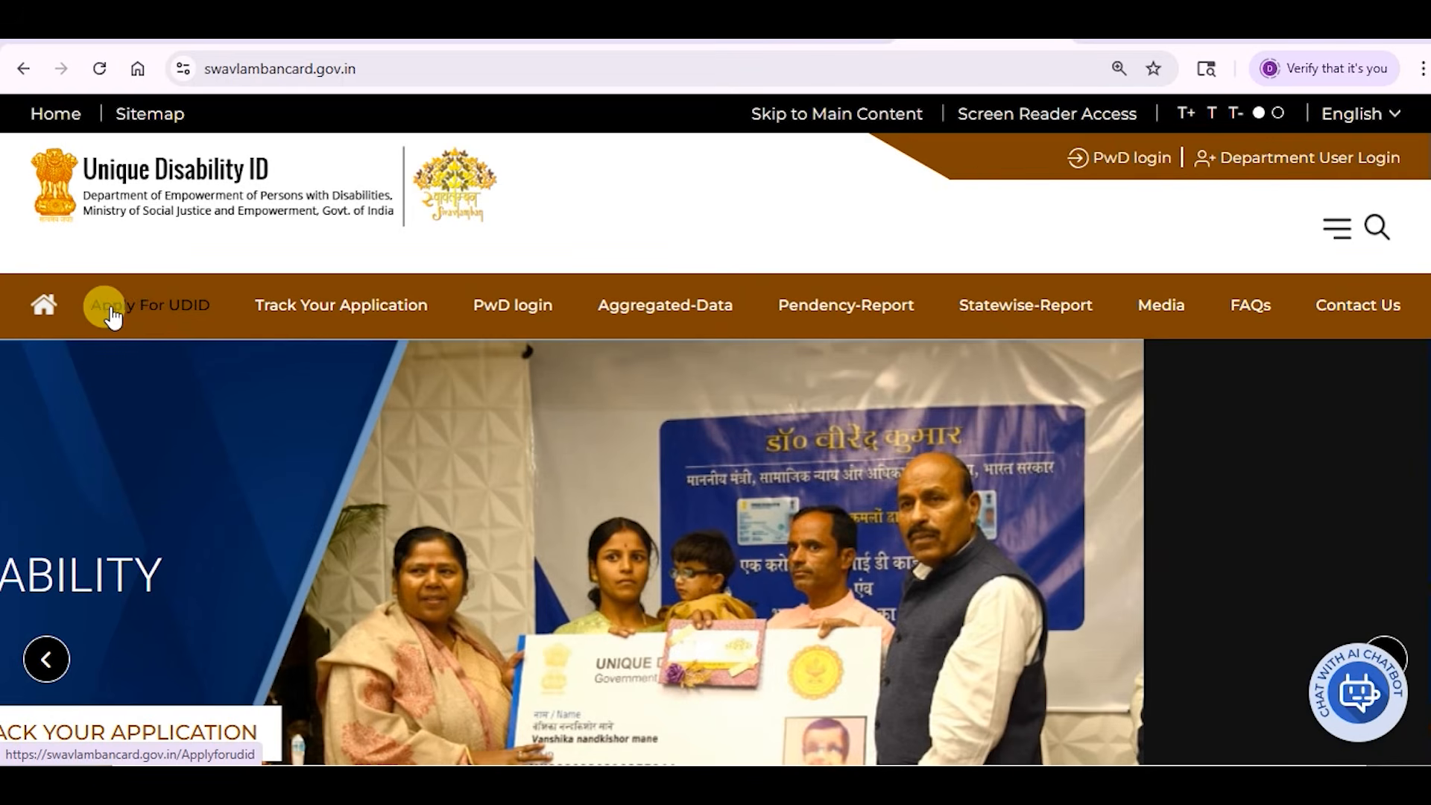
click(143, 305)
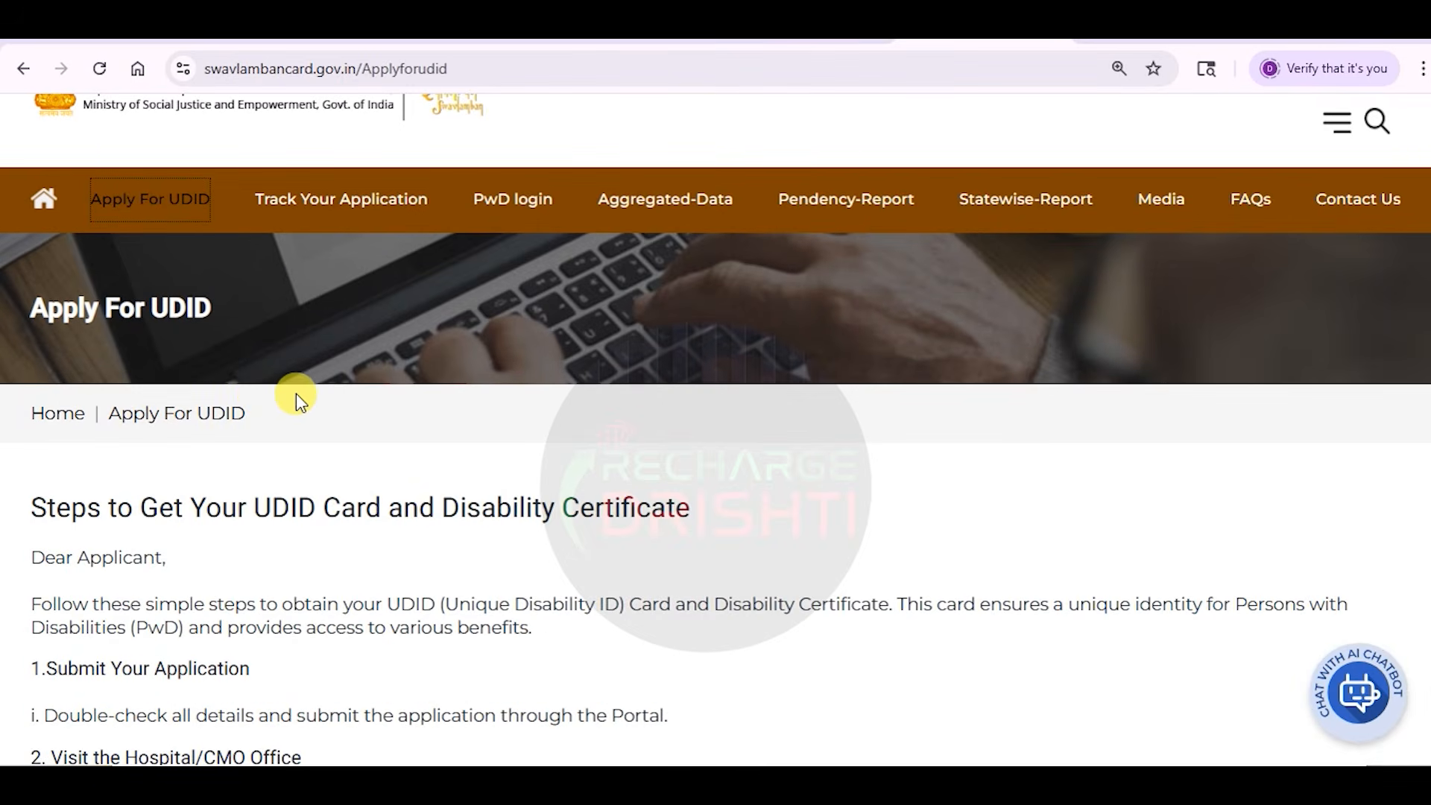
scroll(312, 395, down, 1)
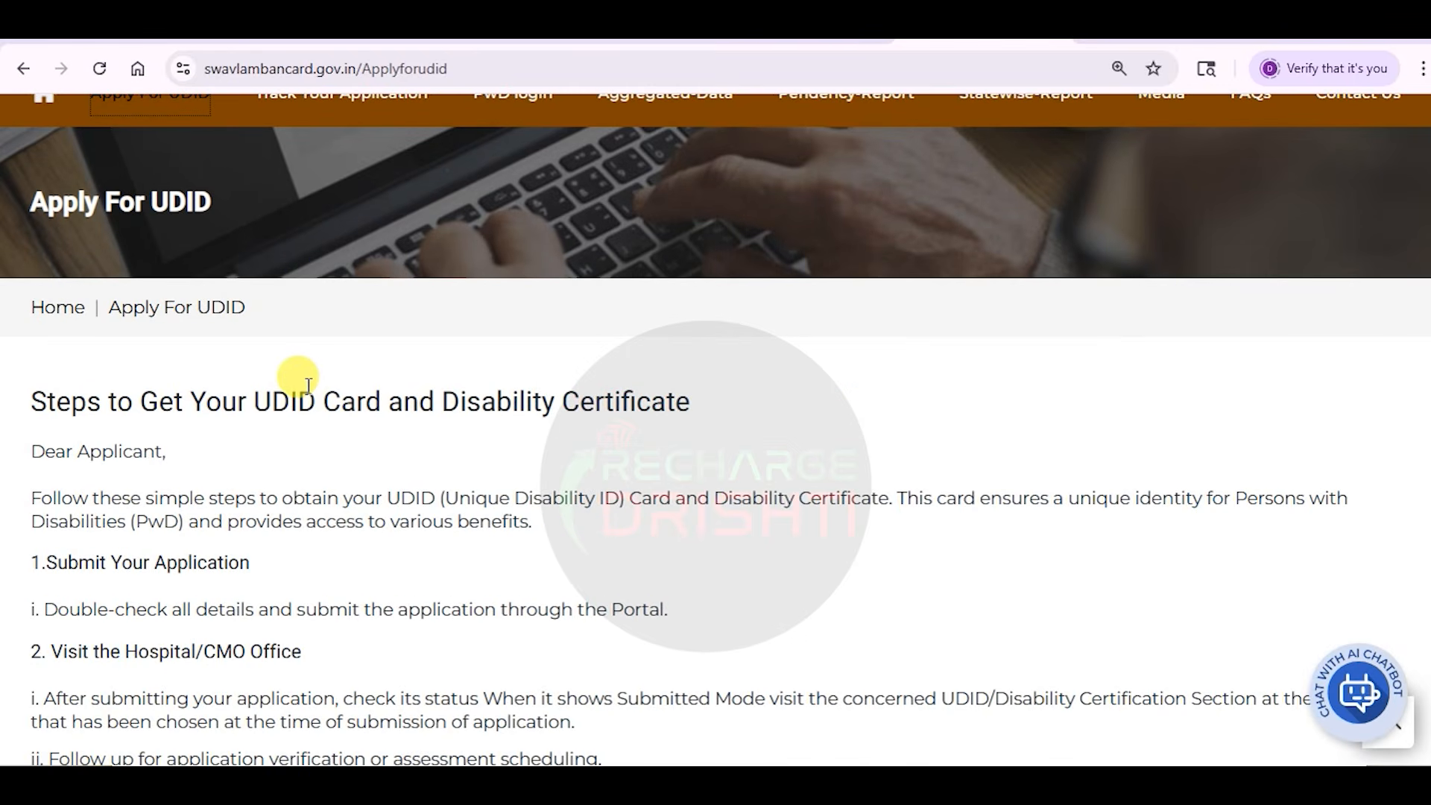
scroll(307, 384, down, 4)
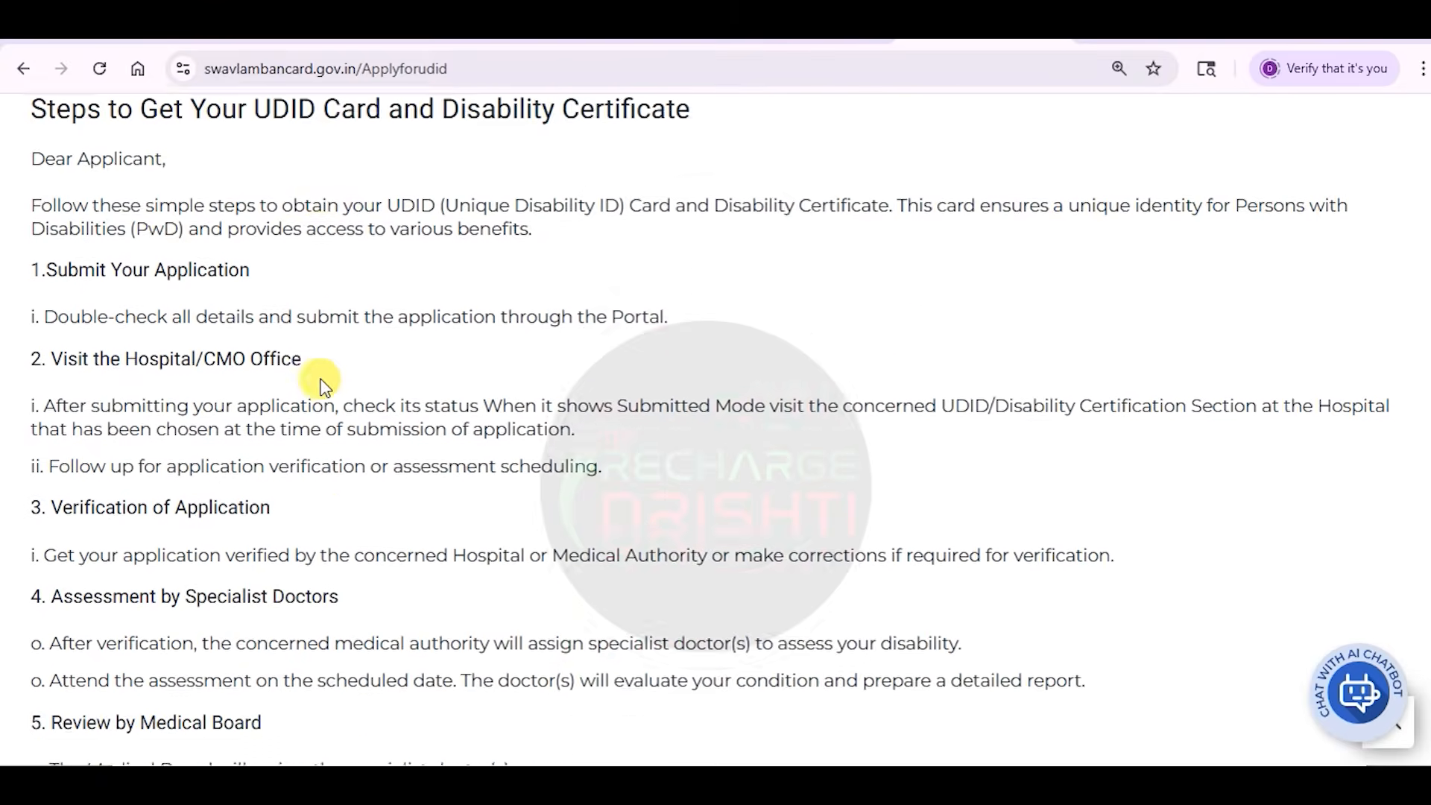
scroll(320, 384, down, 4)
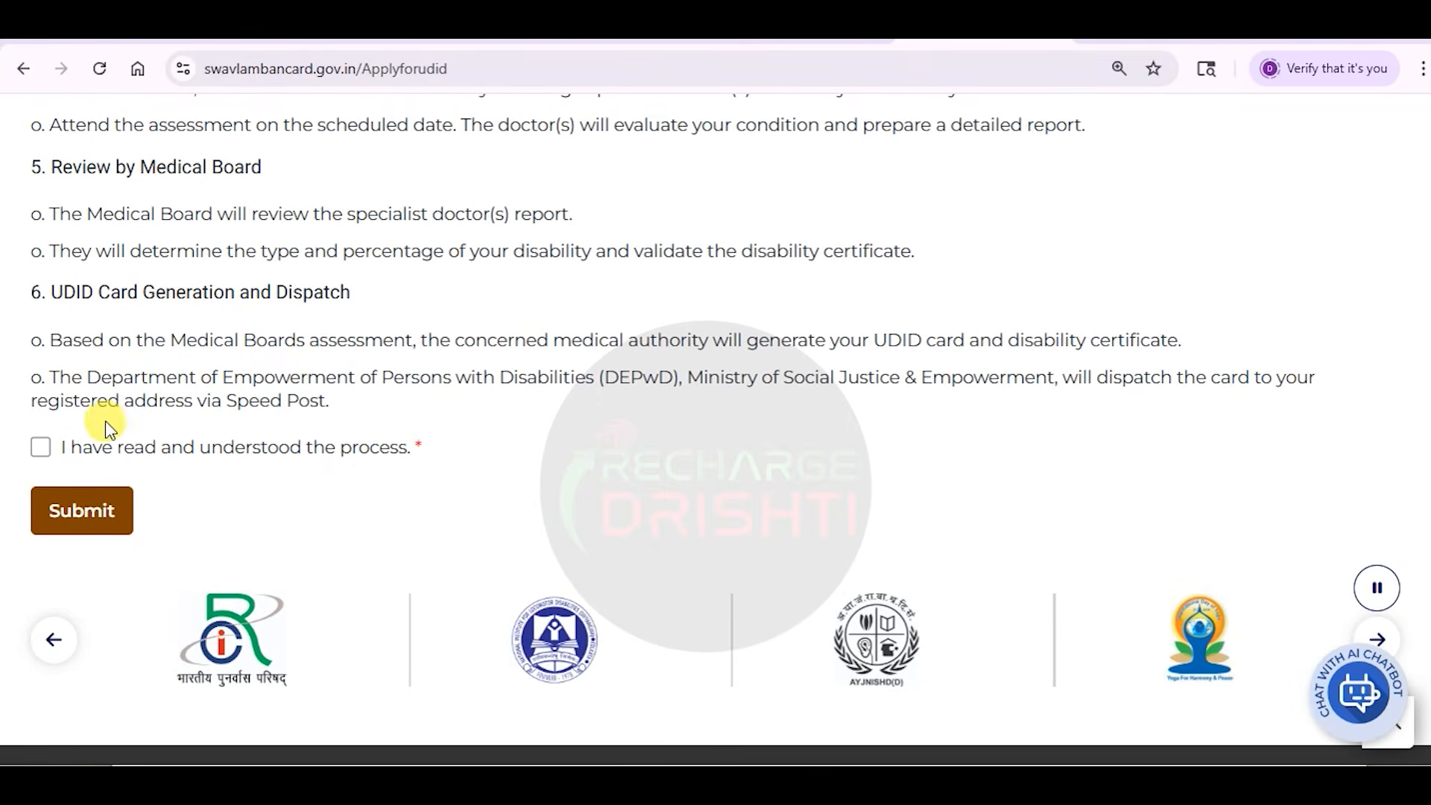
click(41, 448)
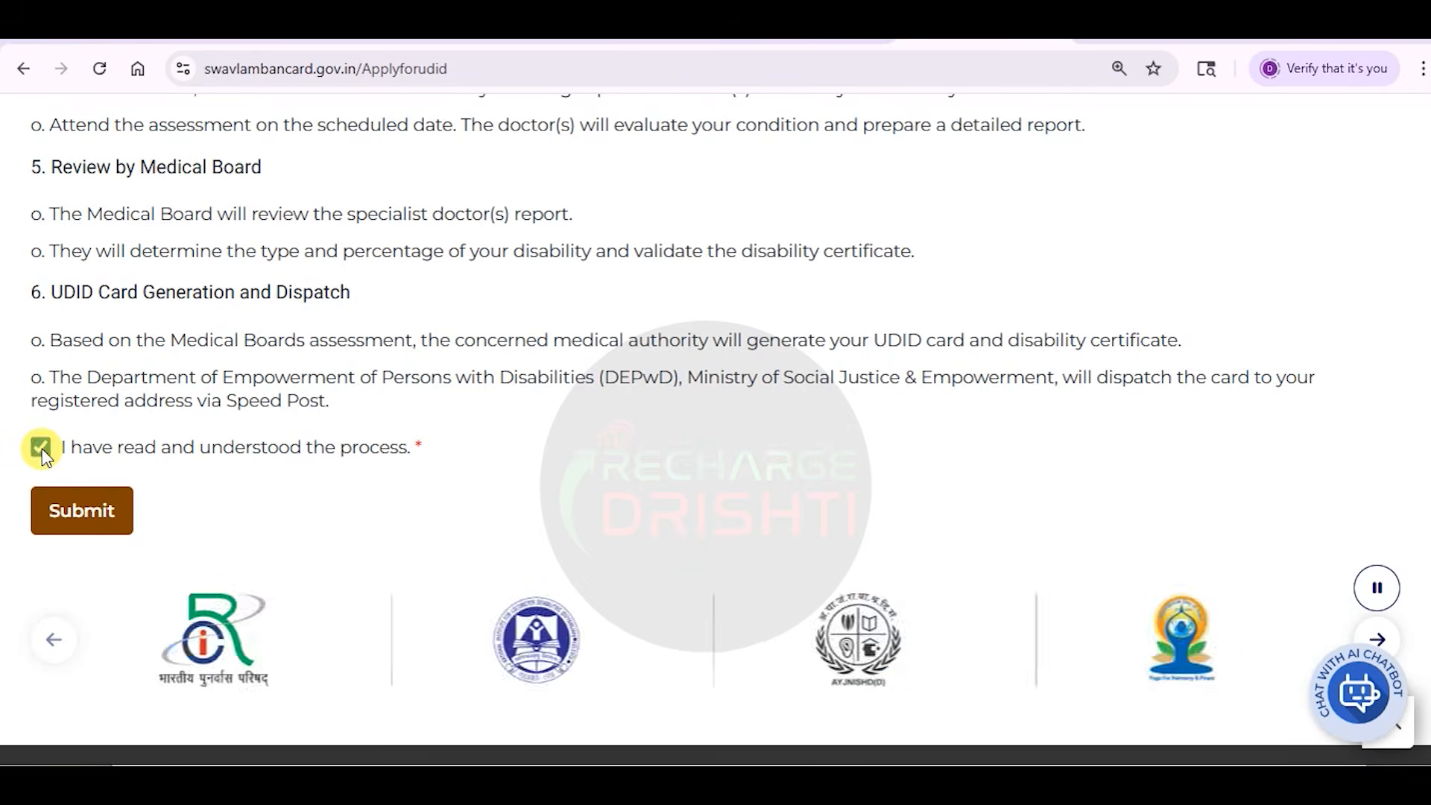
click(84, 511)
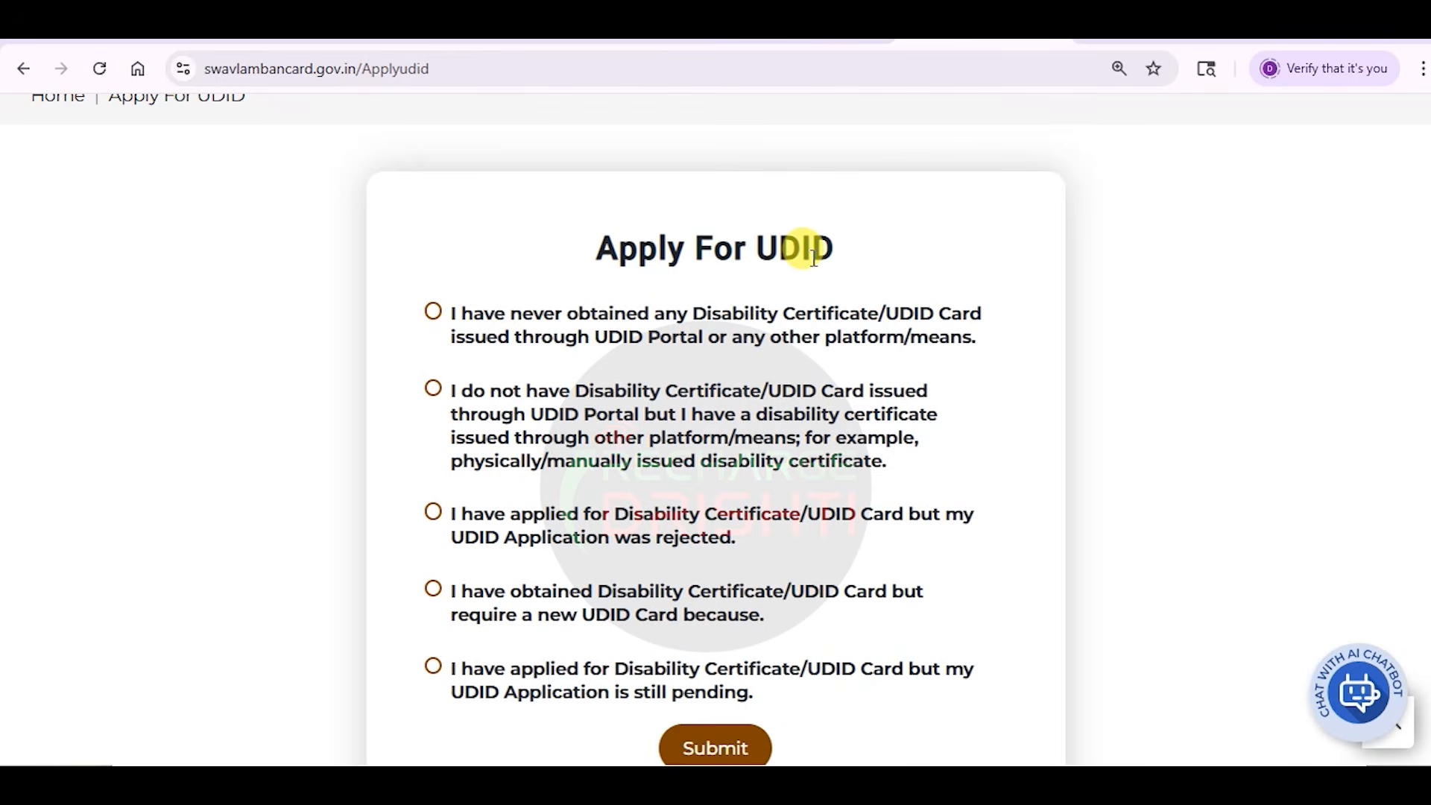
Examine the five applicant situations offered on the Apply For UDID form
scroll(820, 268, down, 1)
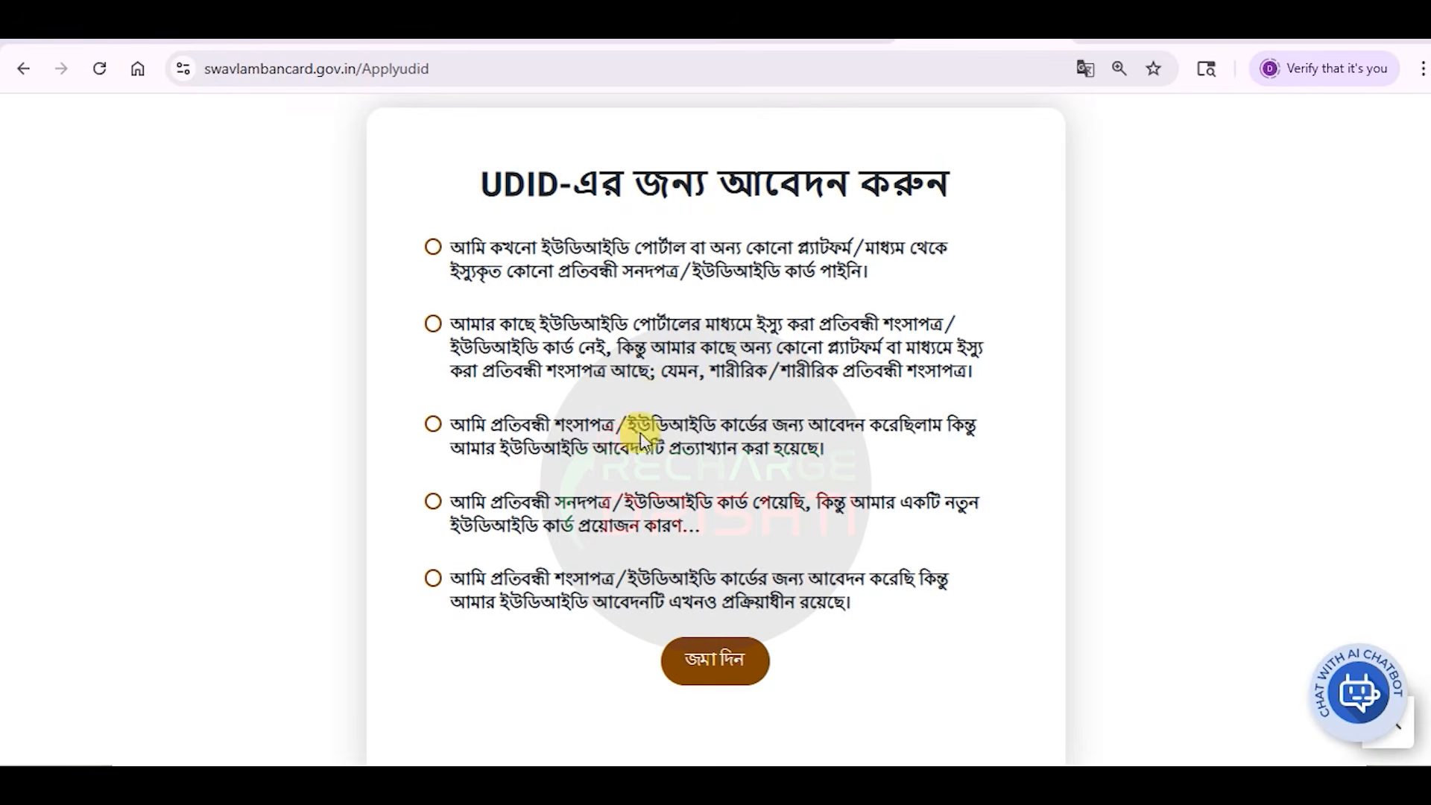
mouse_move(386, 131)
mouse_down()
mouse_move(738, 492)
mouse_move(1023, 719)
mouse_up()
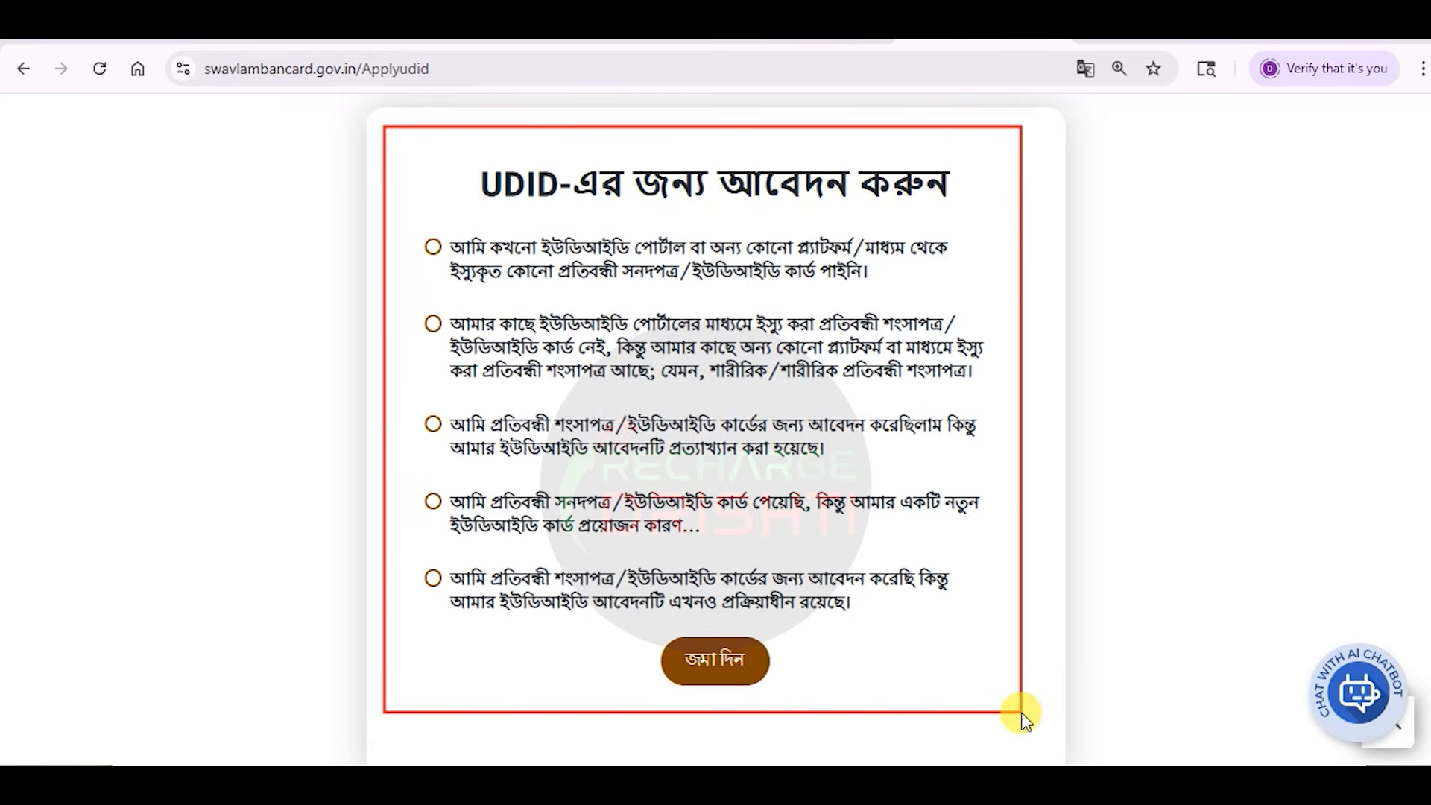
mouse_move(490, 275)
mouse_down()
mouse_move(585, 301)
mouse_move(952, 299)
mouse_up()
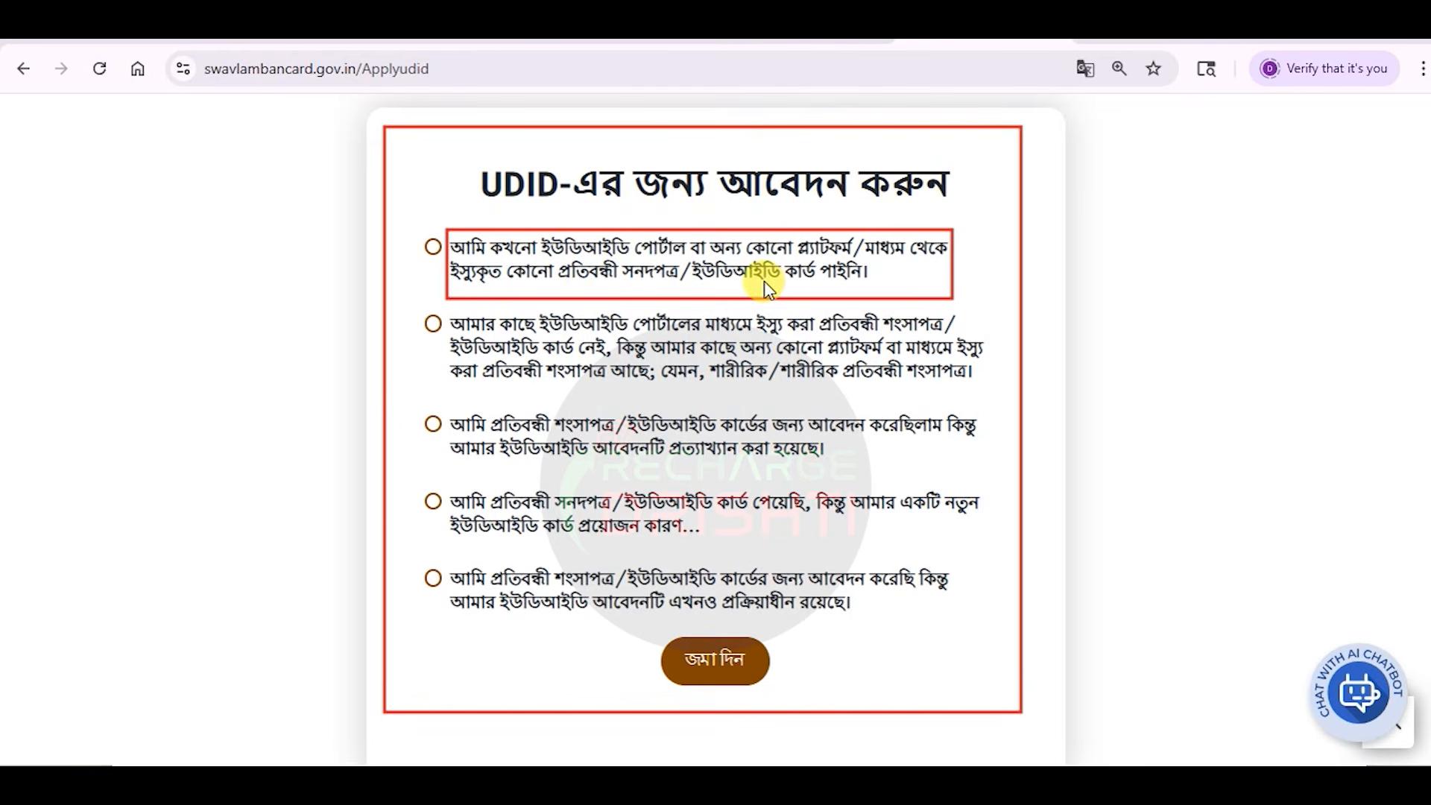
mouse_move(449, 308)
mouse_down()
mouse_move(575, 371)
mouse_move(999, 396)
mouse_up()
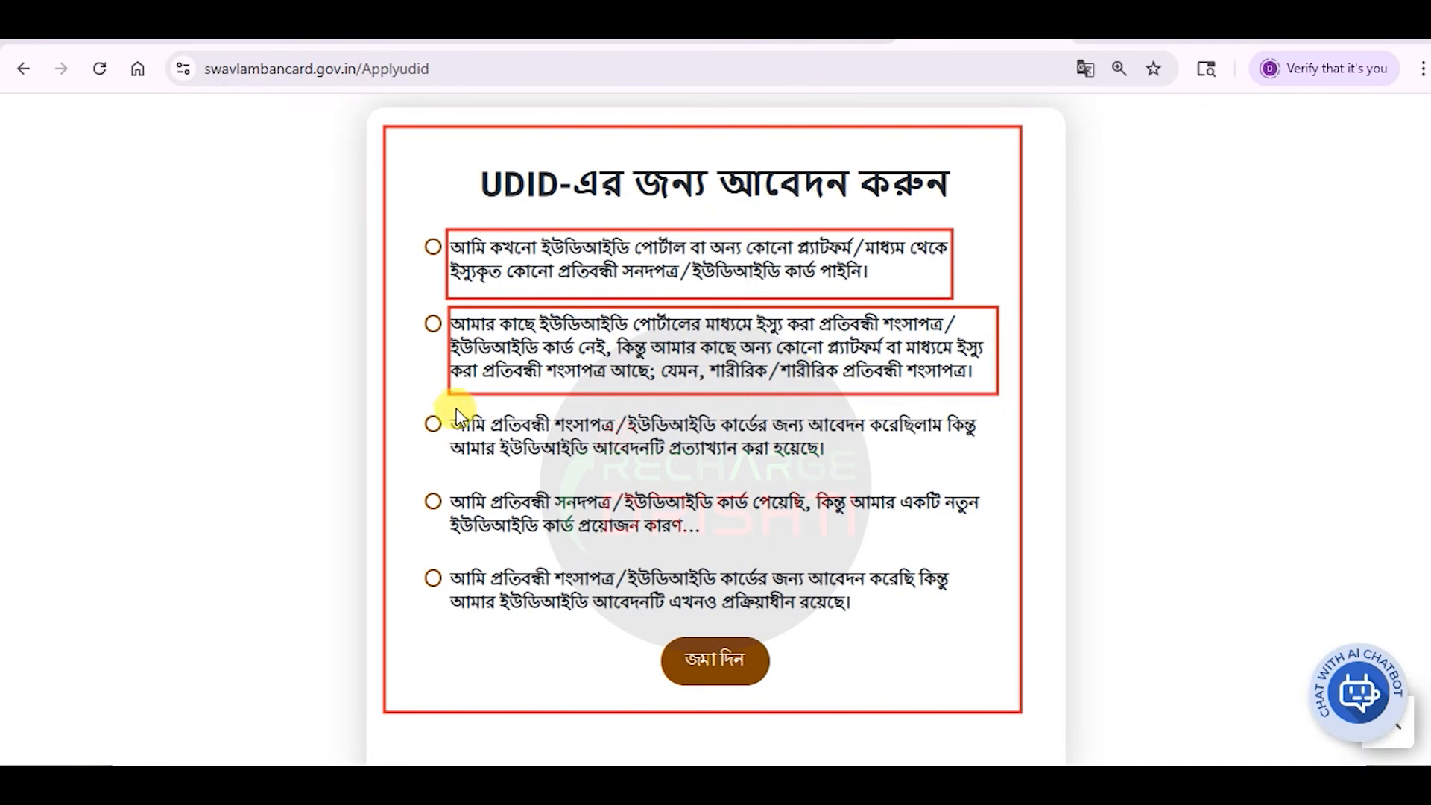
mouse_move(446, 409)
mouse_down()
mouse_move(493, 449)
mouse_move(670, 471)
mouse_move(991, 468)
mouse_up()
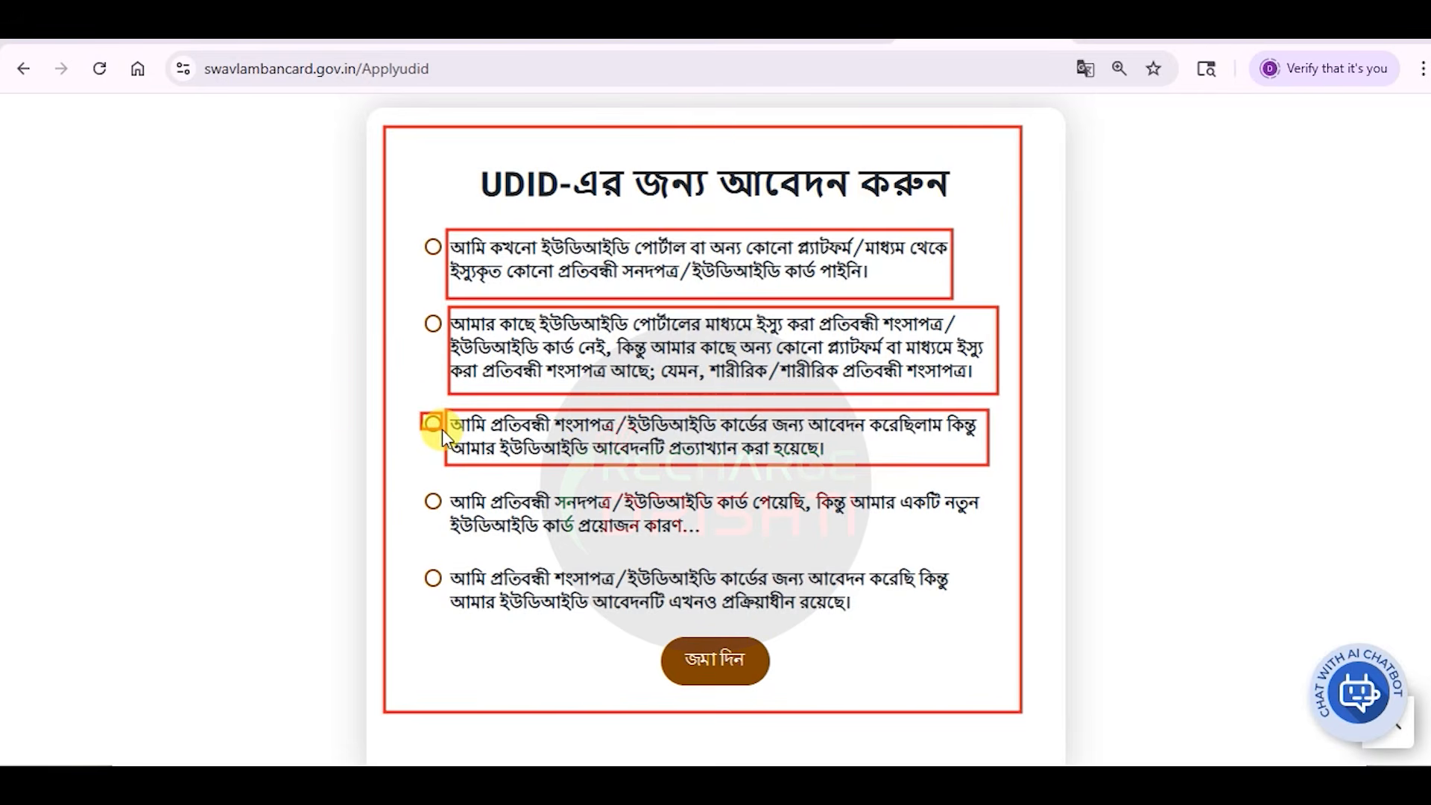
mouse_move(444, 478)
mouse_down()
mouse_move(507, 552)
mouse_move(989, 554)
mouse_up()
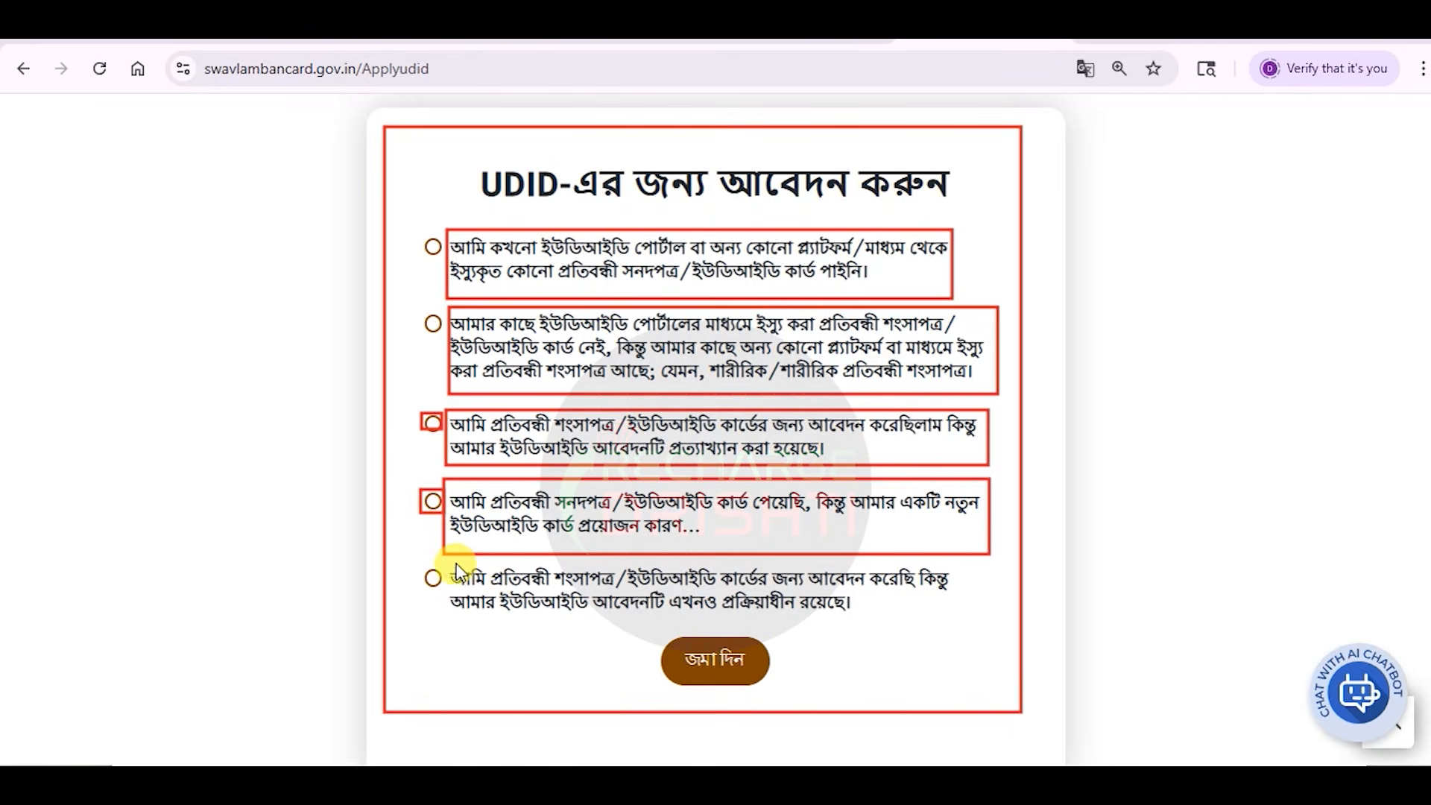
mouse_move(452, 556)
mouse_down()
mouse_move(512, 618)
mouse_move(969, 629)
mouse_up()
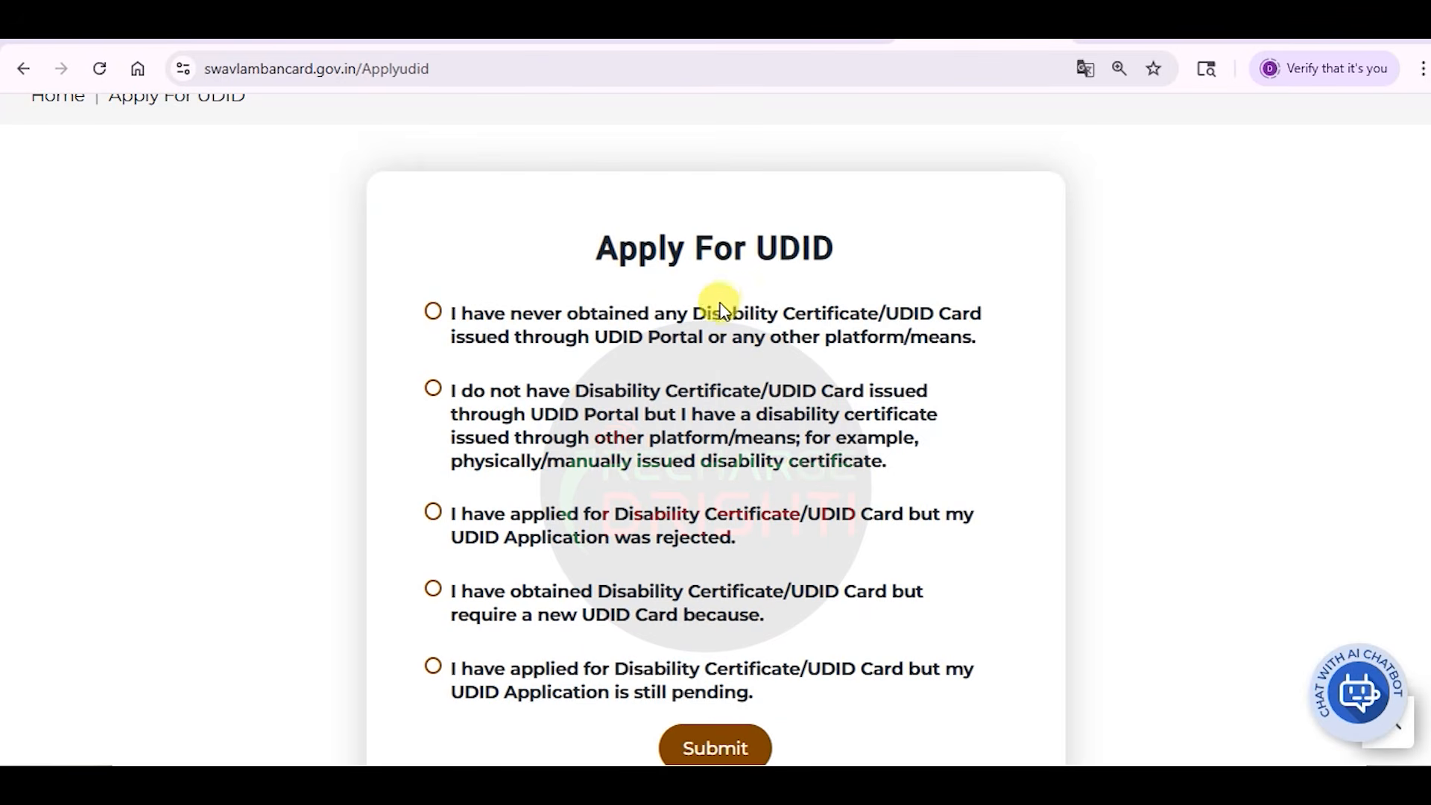
Declare never having obtained any Disability Certificate/UDID Card through the UDID Portal or other means, and submit the choice
click(435, 312)
scroll(447, 335, down, 3)
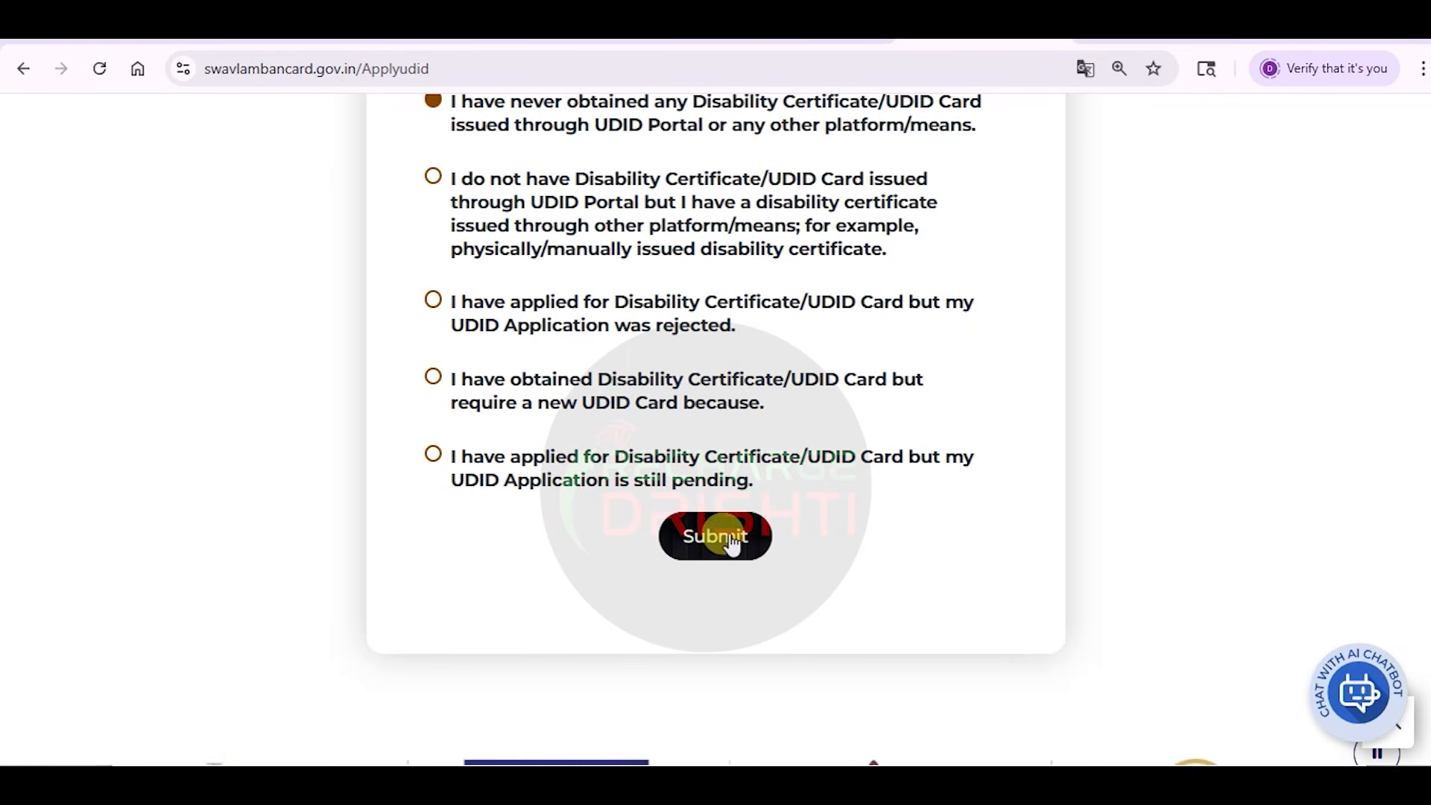
click(715, 538)
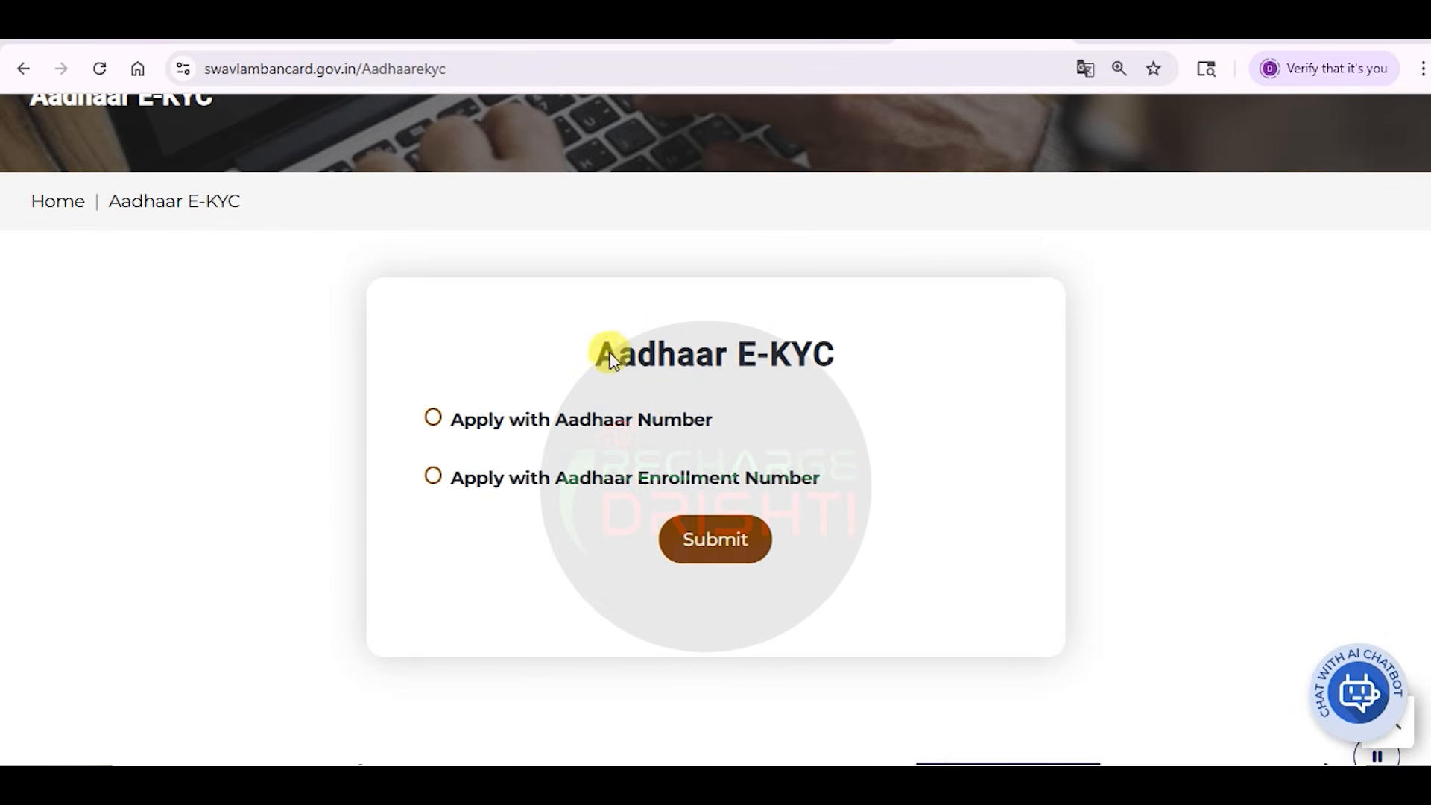
Review the two Aadhaar E-KYC methods and choose Apply with Aadhaar Number
drag(593, 332, 852, 379)
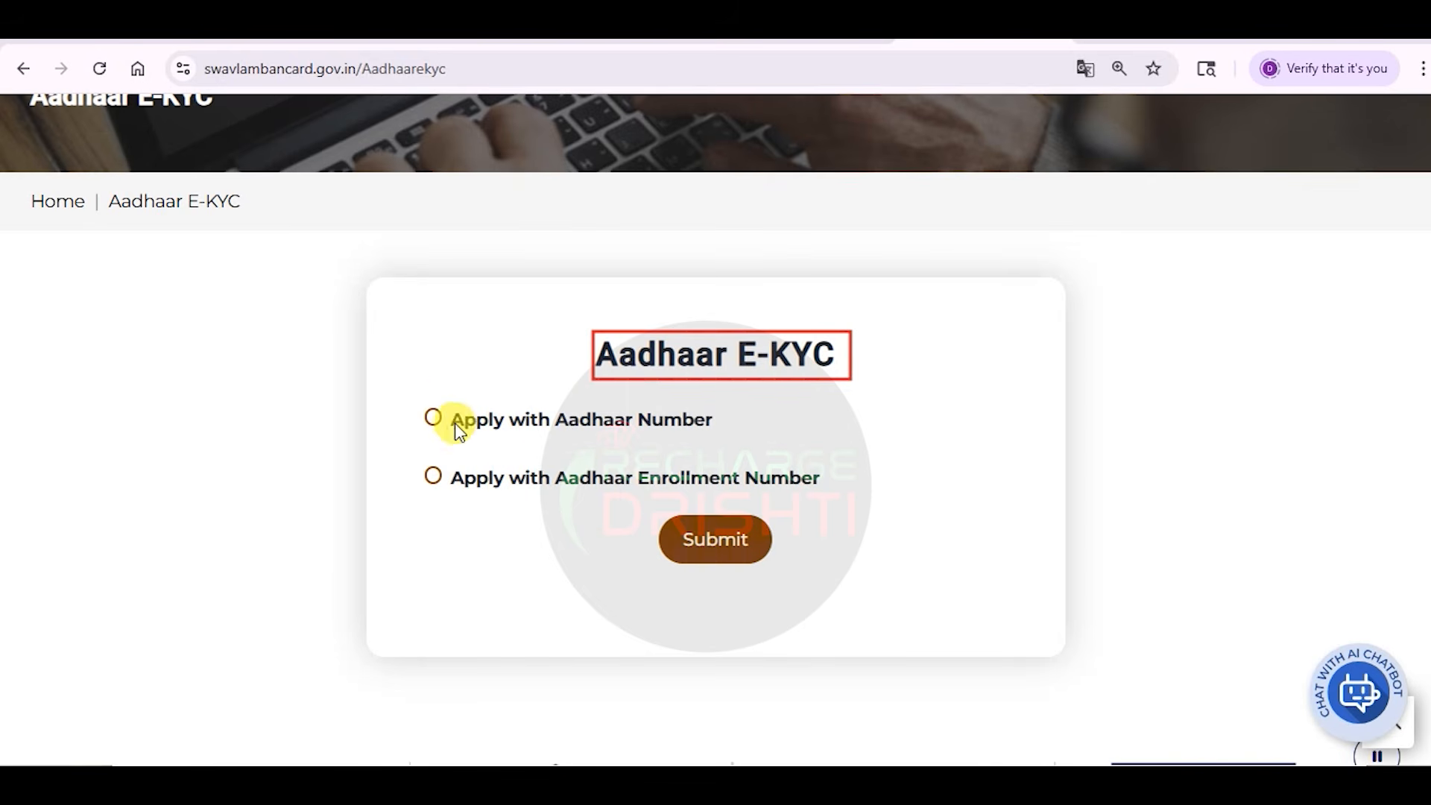
drag(526, 436, 723, 441)
drag(422, 405, 445, 428)
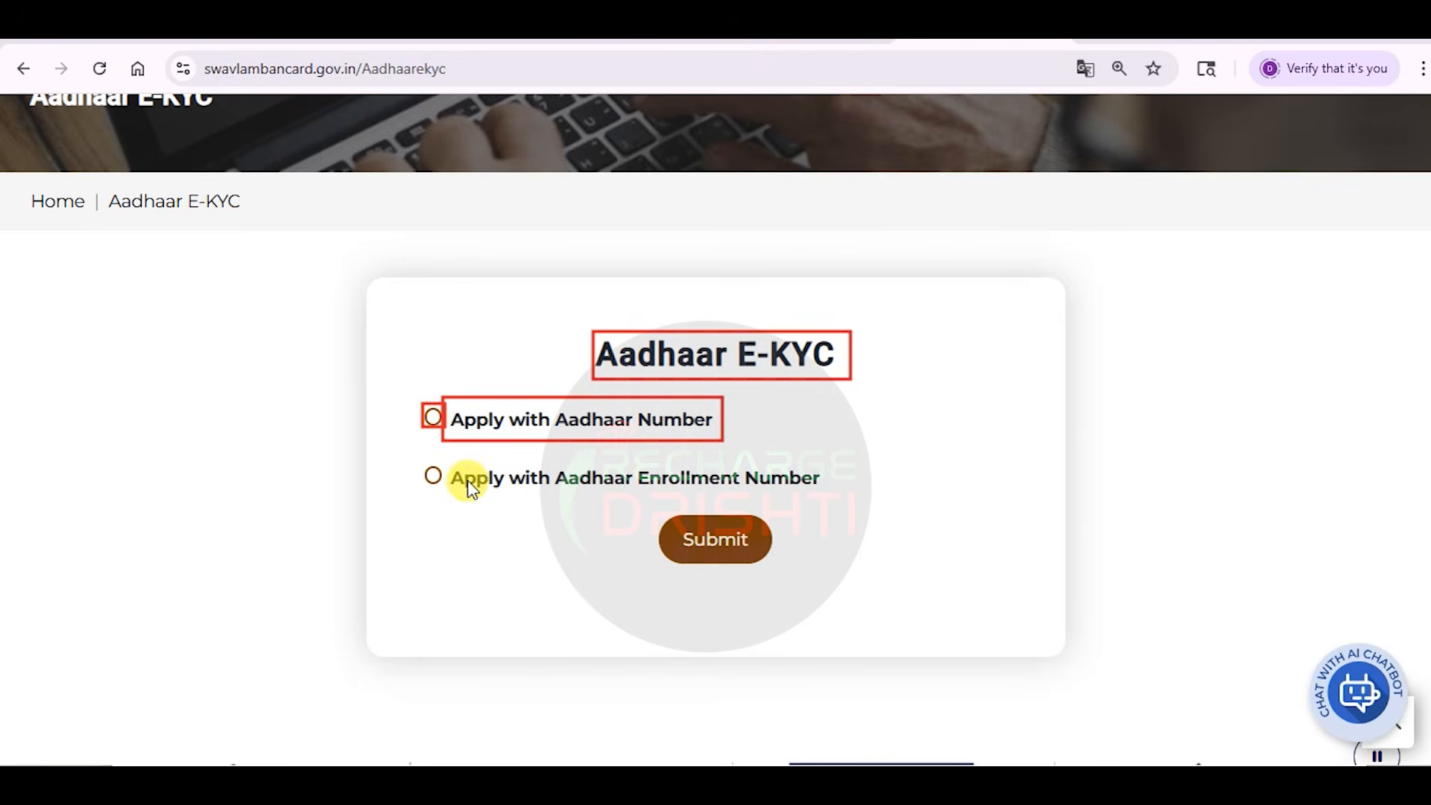
mouse_move(452, 458)
mouse_down()
mouse_move(483, 500)
mouse_move(835, 501)
mouse_up()
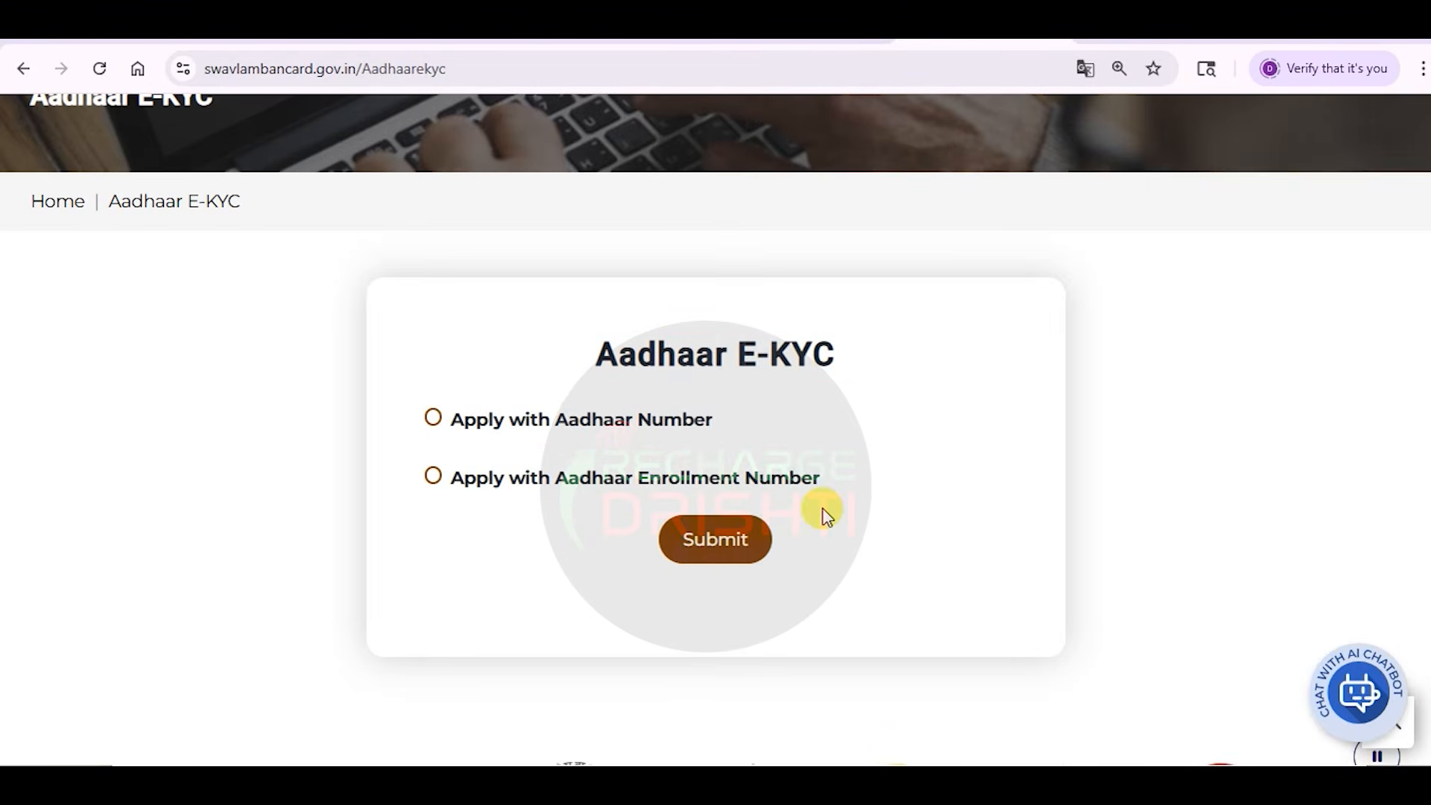
click(432, 418)
scroll(869, 404, down, 1)
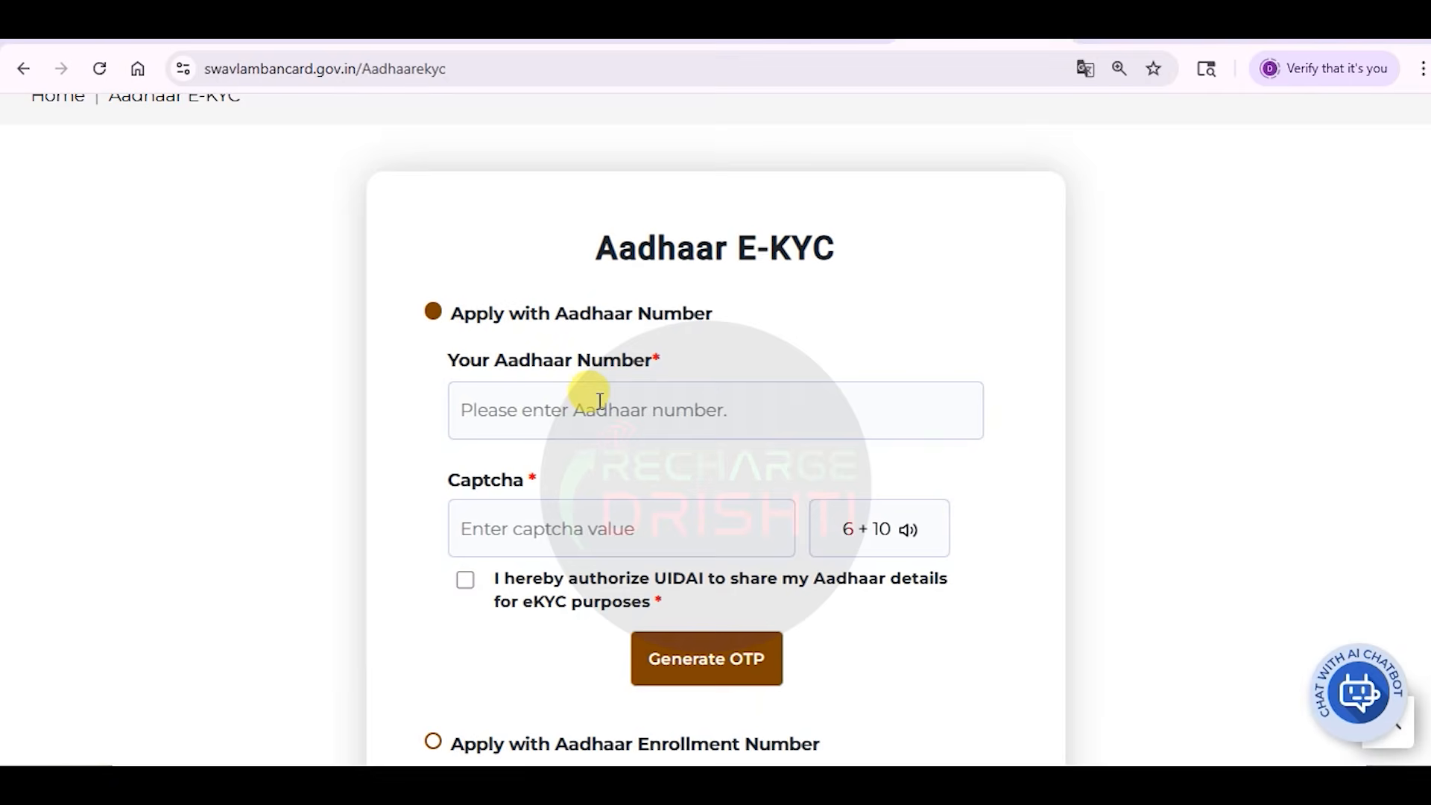
Fill in the Aadhaar number and captcha, authorize UIDAI to share the details for eKYC, and generate and enter the OTP
scroll(600, 401, down, 2)
click(568, 312)
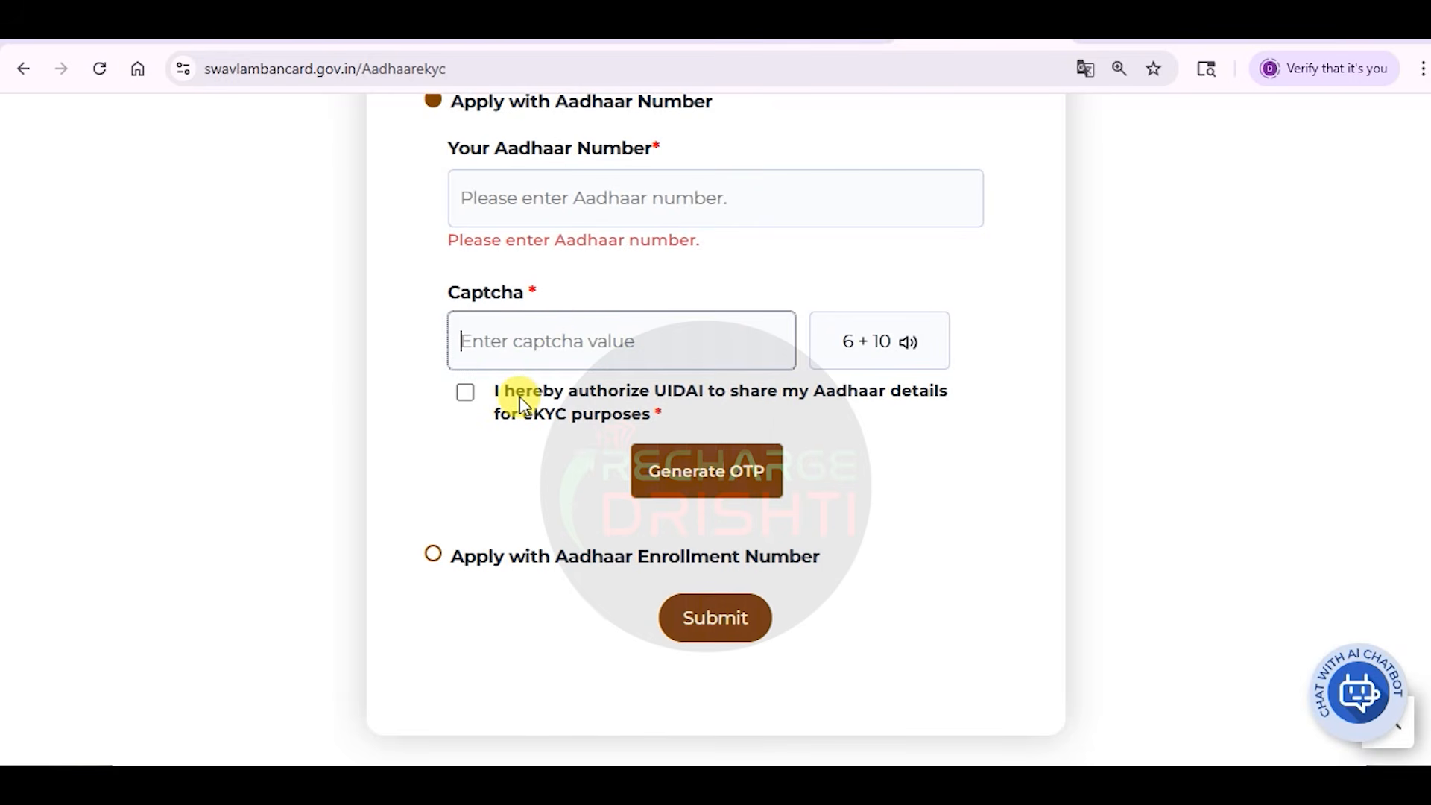
click(466, 395)
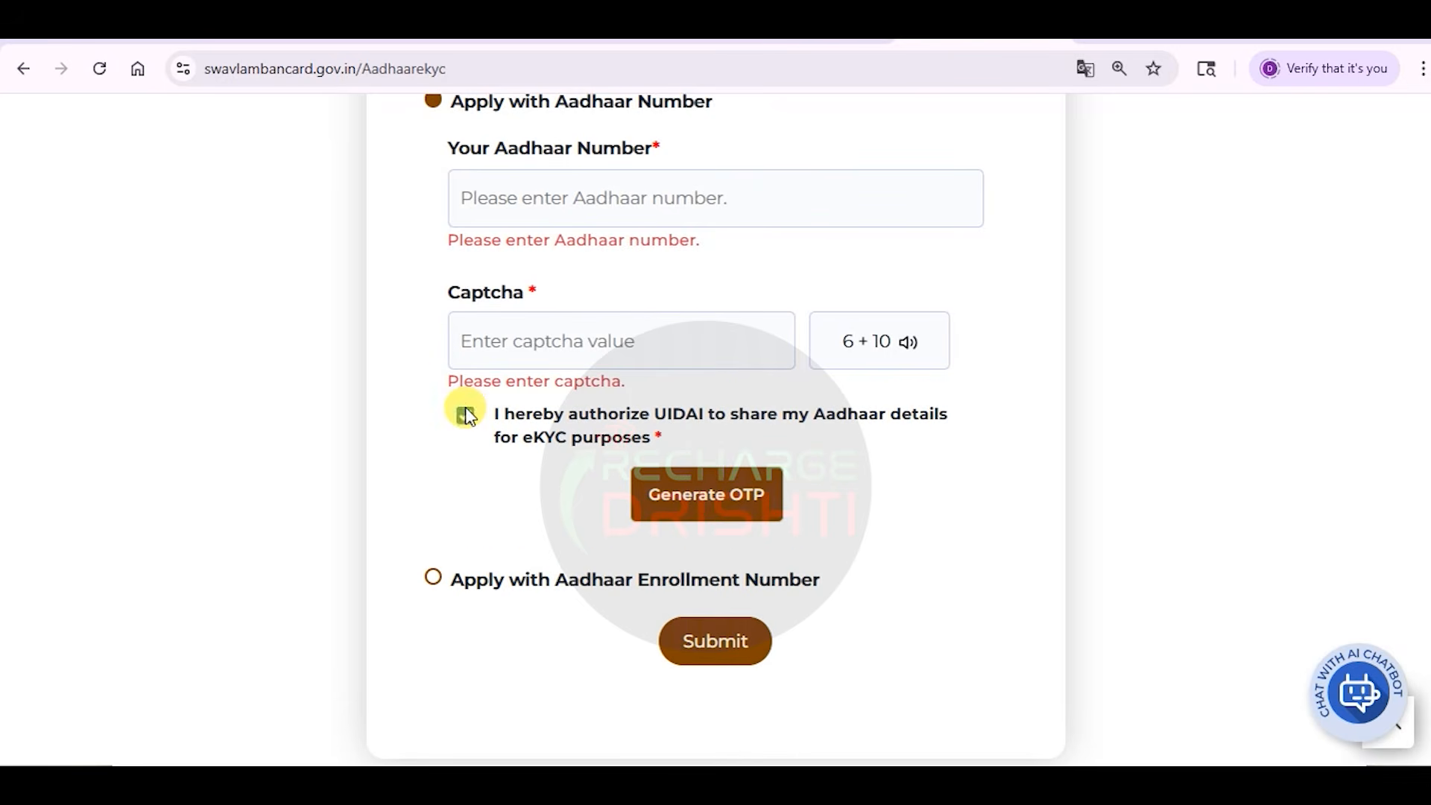
click(709, 498)
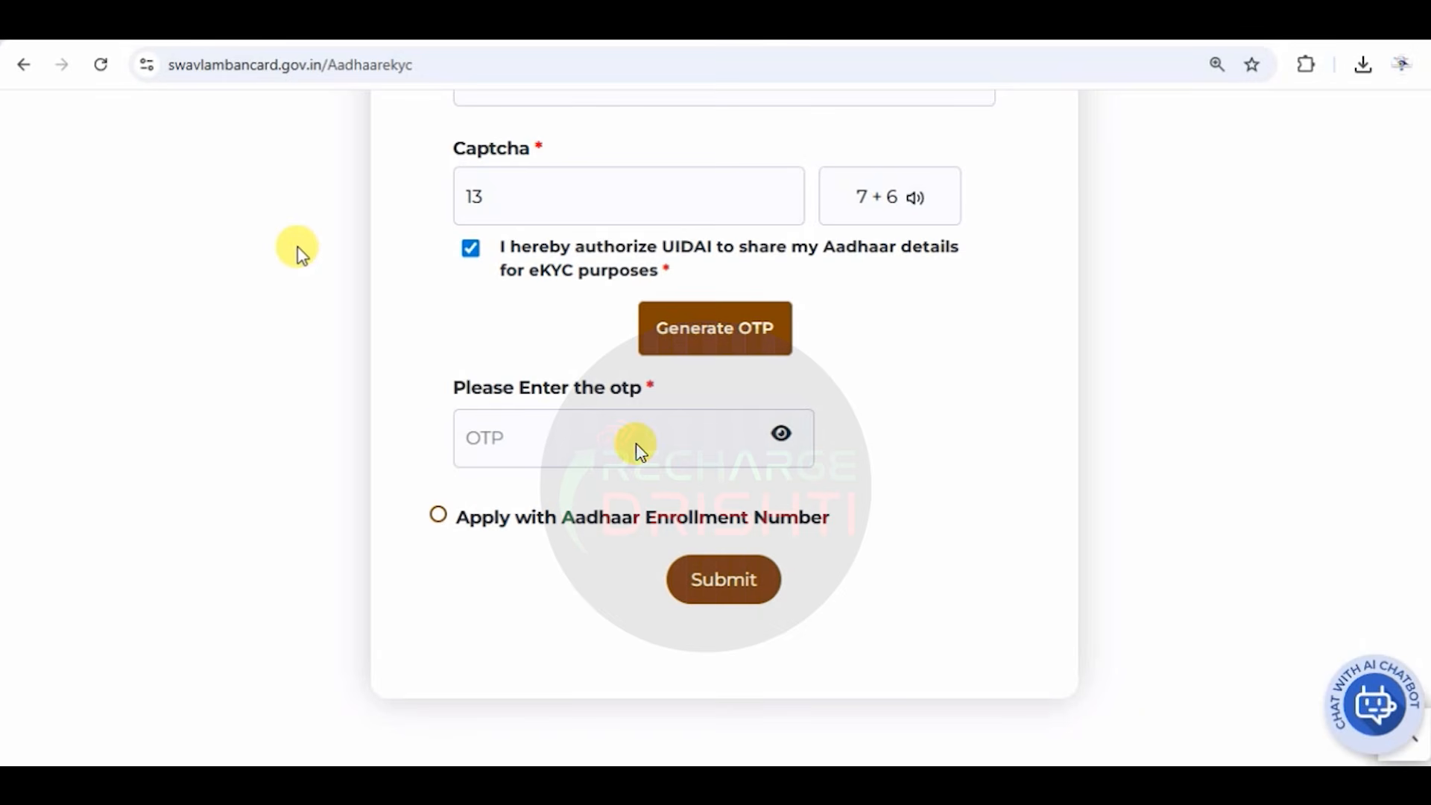
click(477, 439)
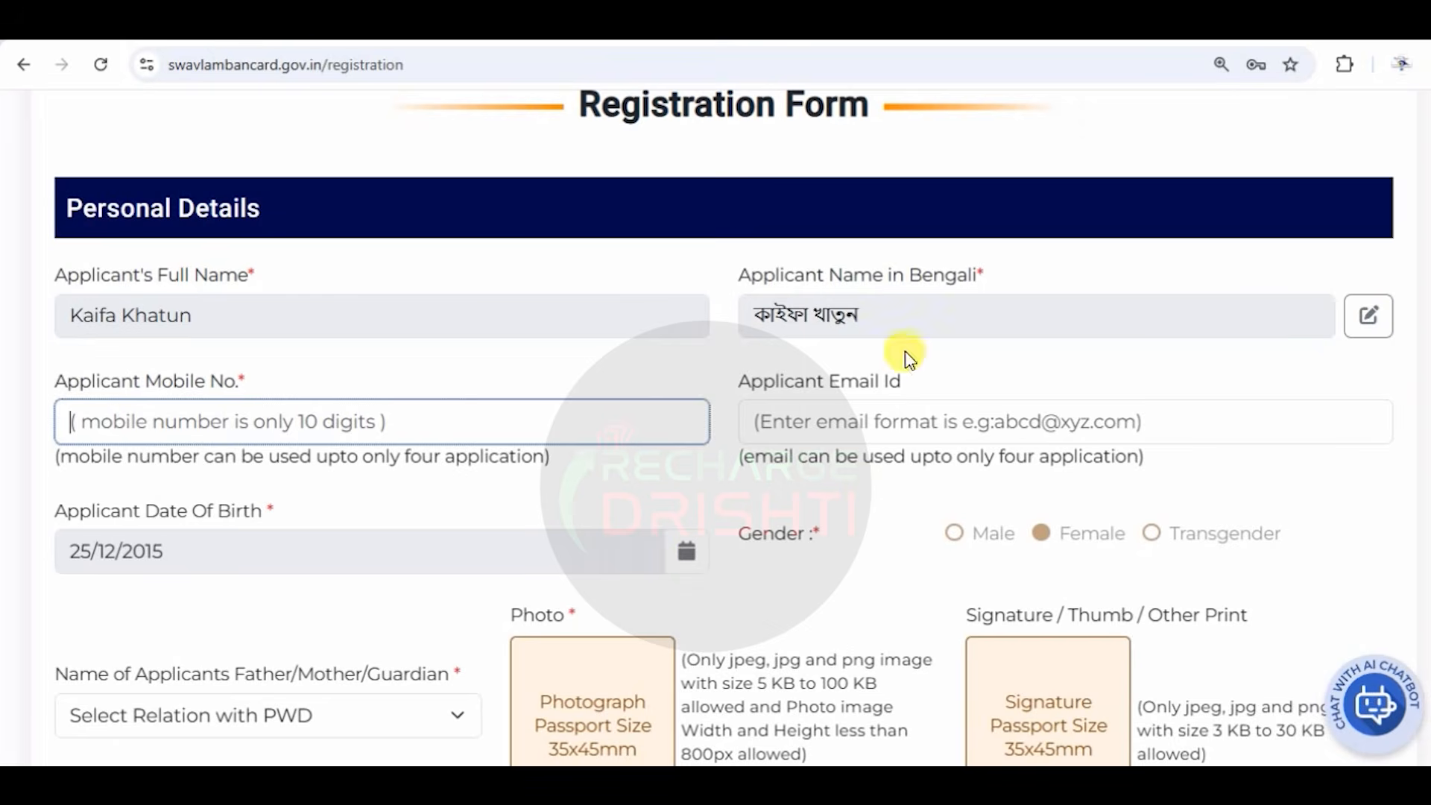
Examine the applicant's name, Bengali name, mobile number and email fields under Personal Details in the registration form
mouse_move(580, 88)
mouse_down()
mouse_move(693, 137)
mouse_move(860, 145)
mouse_up()
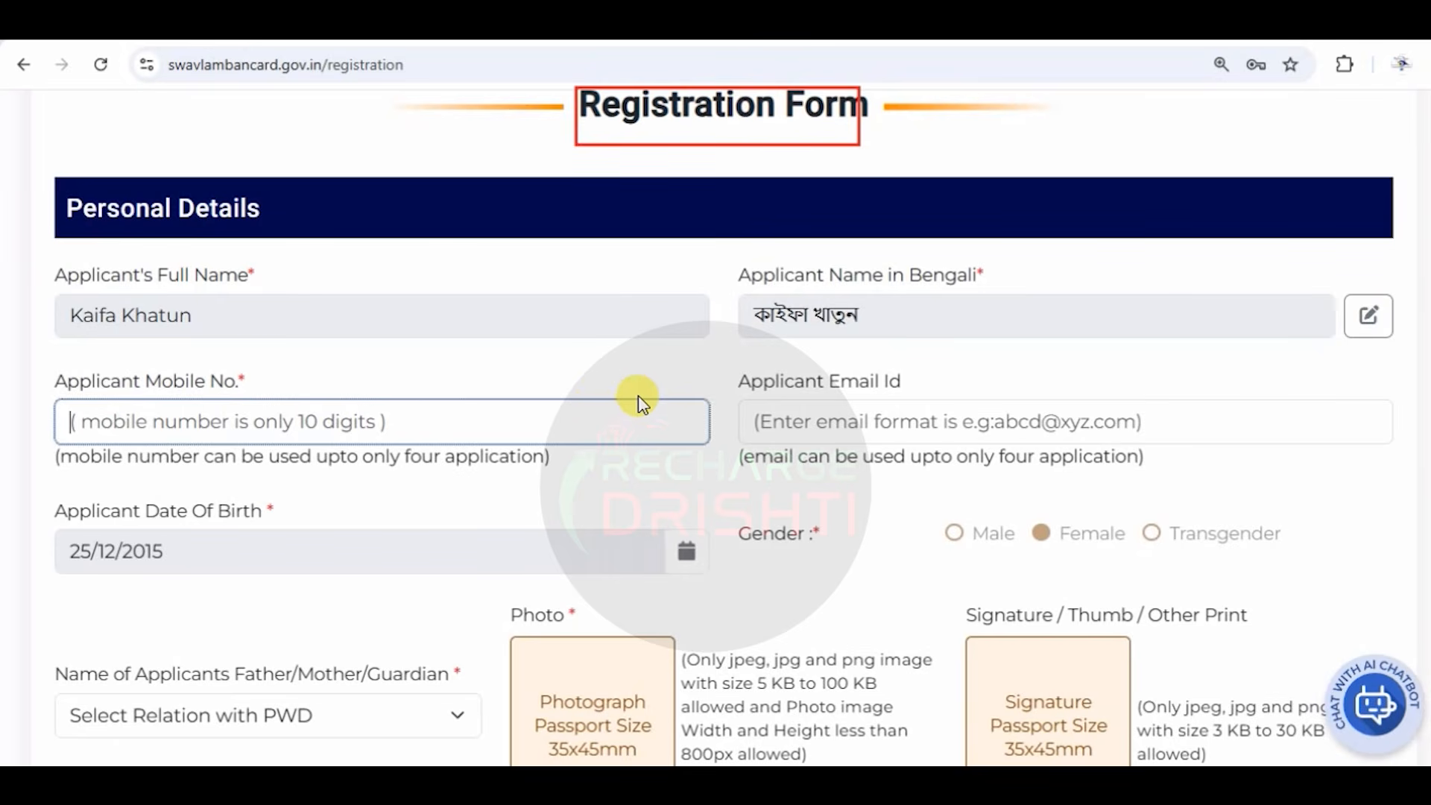
drag(77, 199, 269, 241)
mouse_move(49, 261)
mouse_down()
mouse_move(168, 327)
mouse_move(266, 337)
mouse_up()
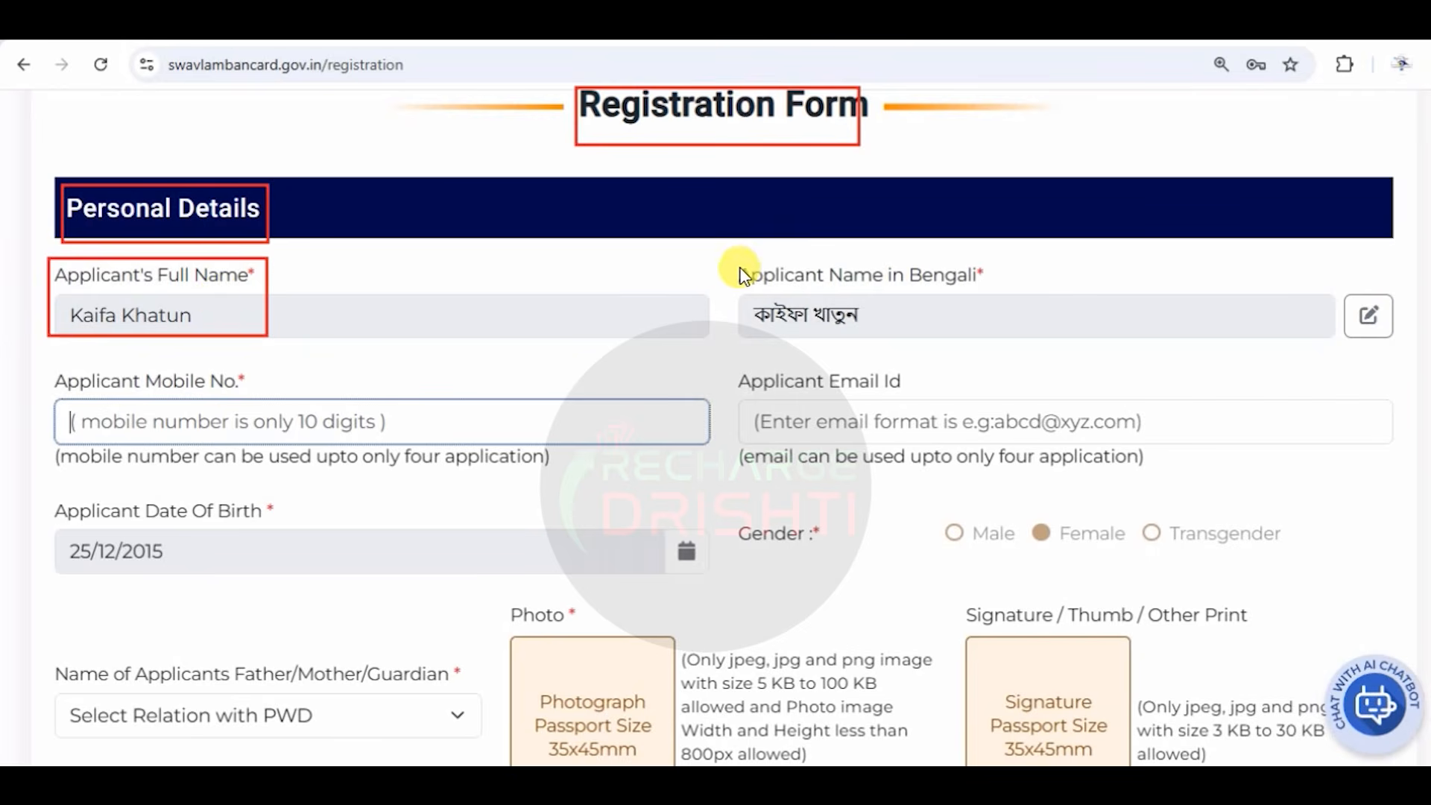
mouse_move(740, 259)
mouse_down()
mouse_move(824, 345)
mouse_move(987, 345)
mouse_up()
drag(751, 296, 862, 344)
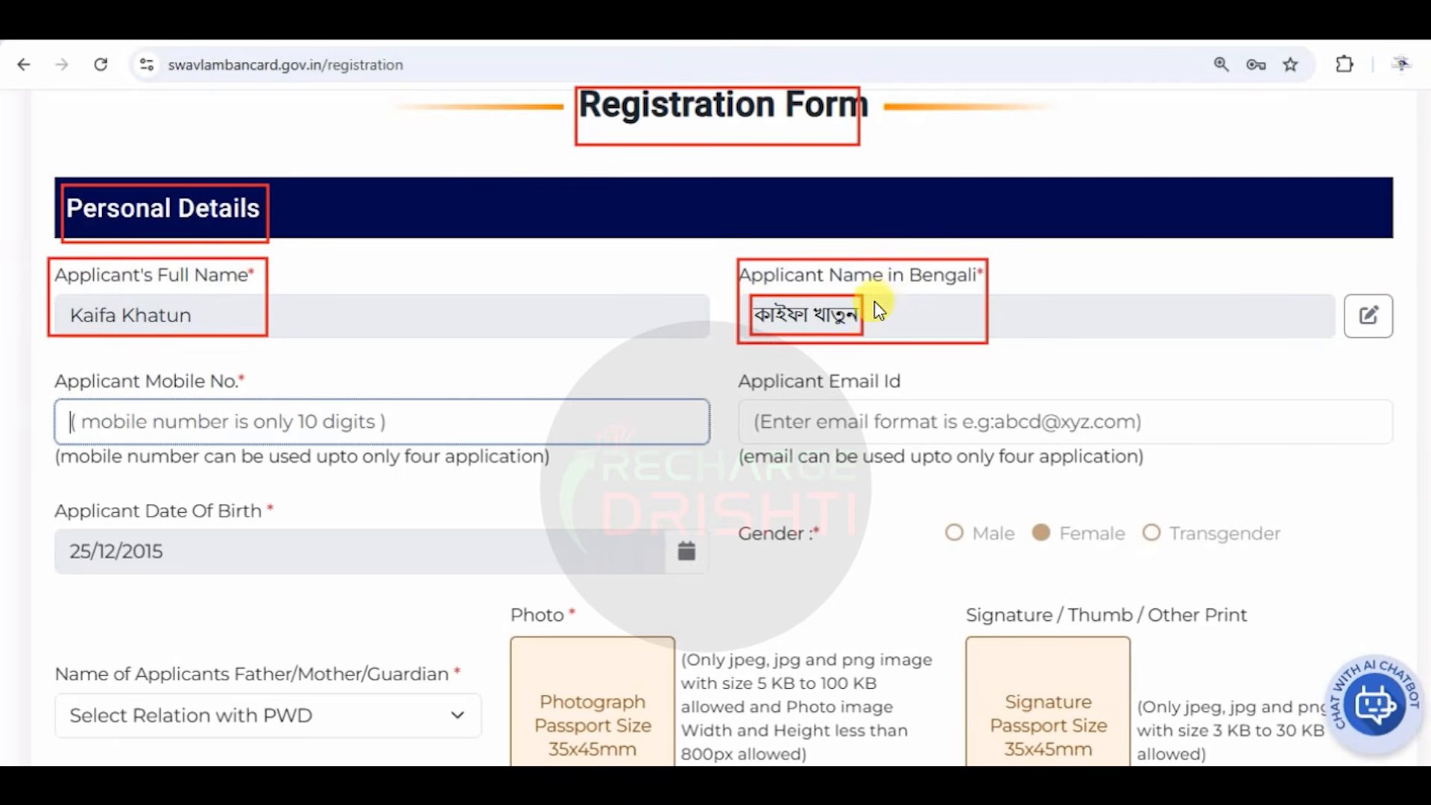
drag(1349, 296, 1386, 329)
drag(52, 372, 223, 400)
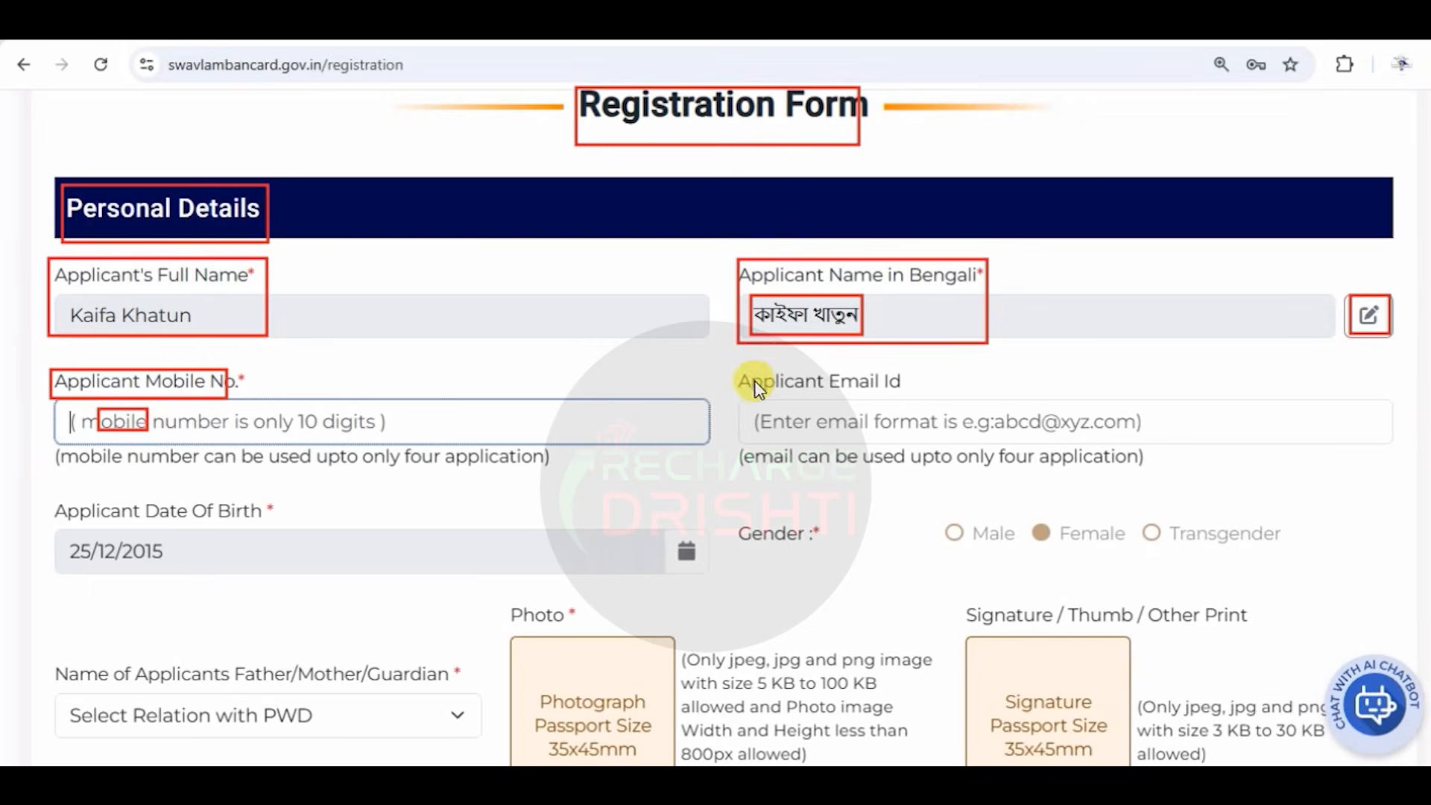
drag(740, 365, 908, 399)
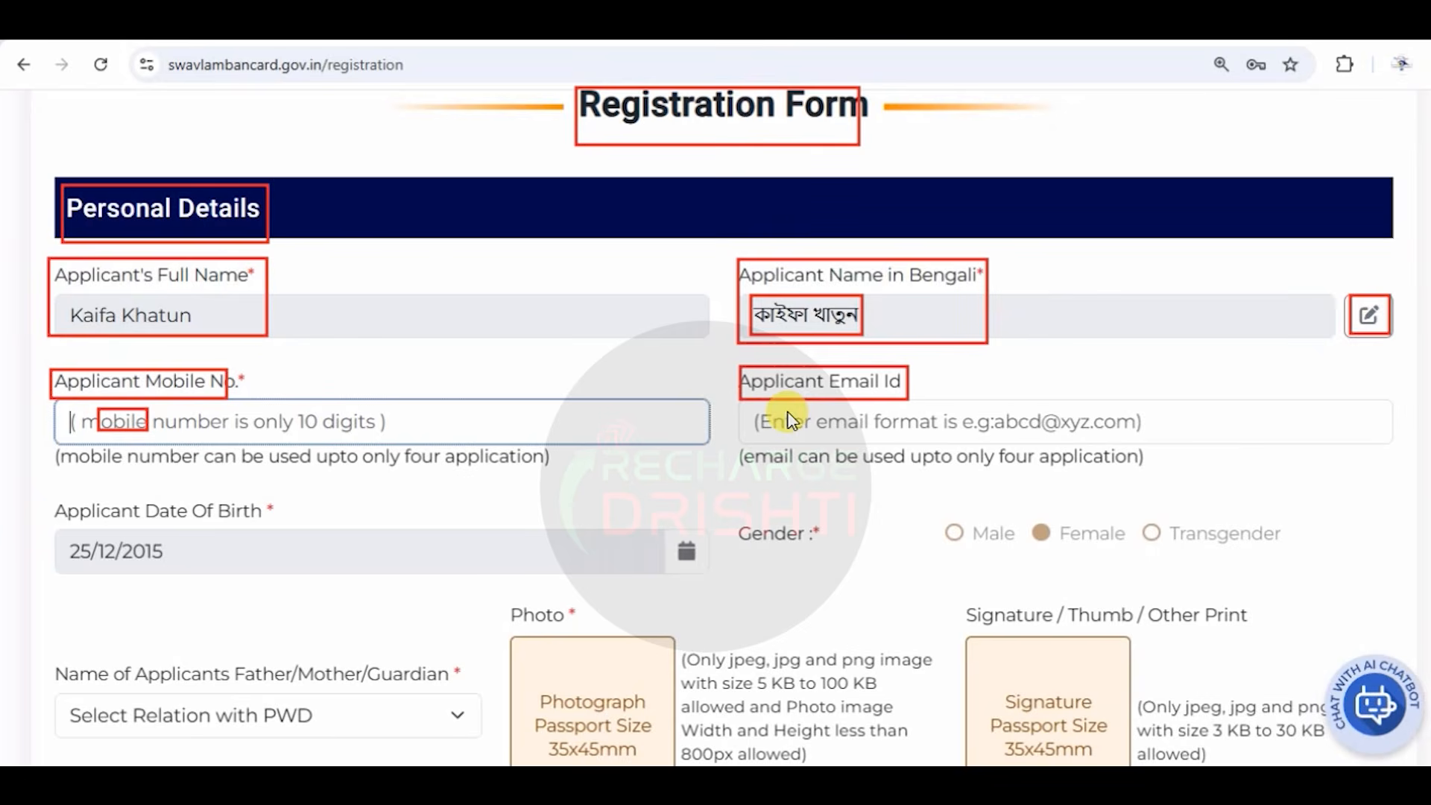
Examine the applicant's date of birth field and the gender options under Personal Details
drag(59, 502, 248, 527)
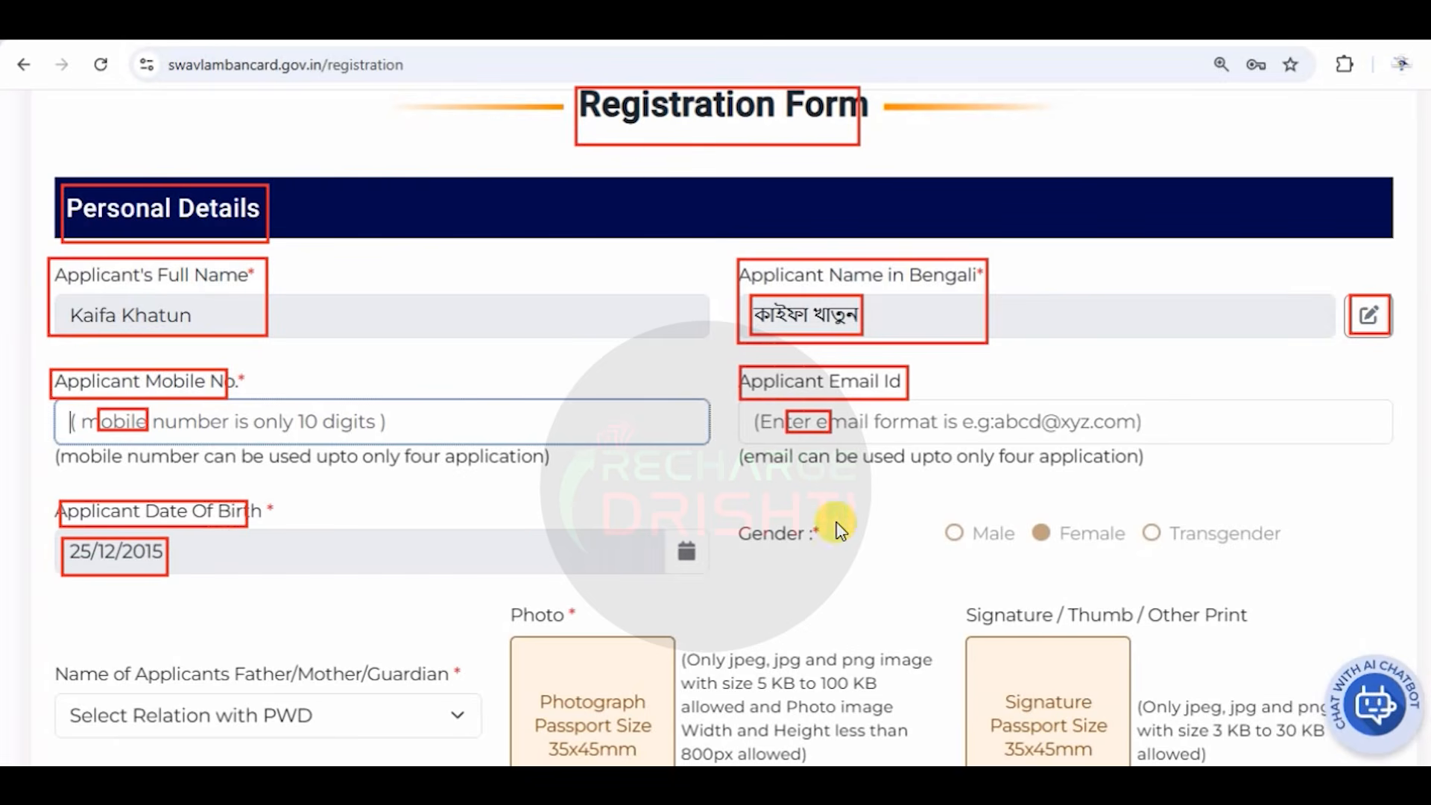
drag(738, 516, 801, 544)
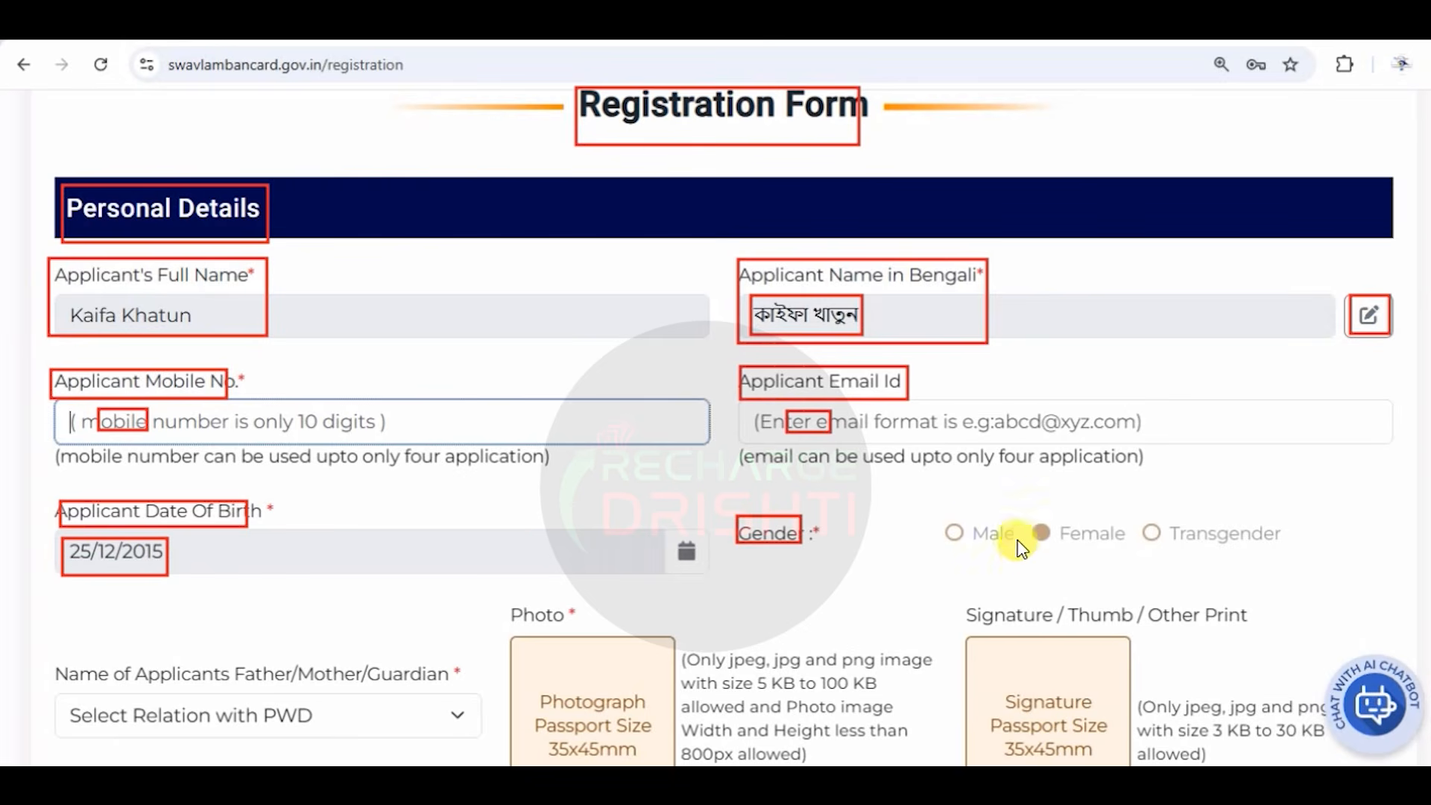
drag(991, 559, 1276, 581)
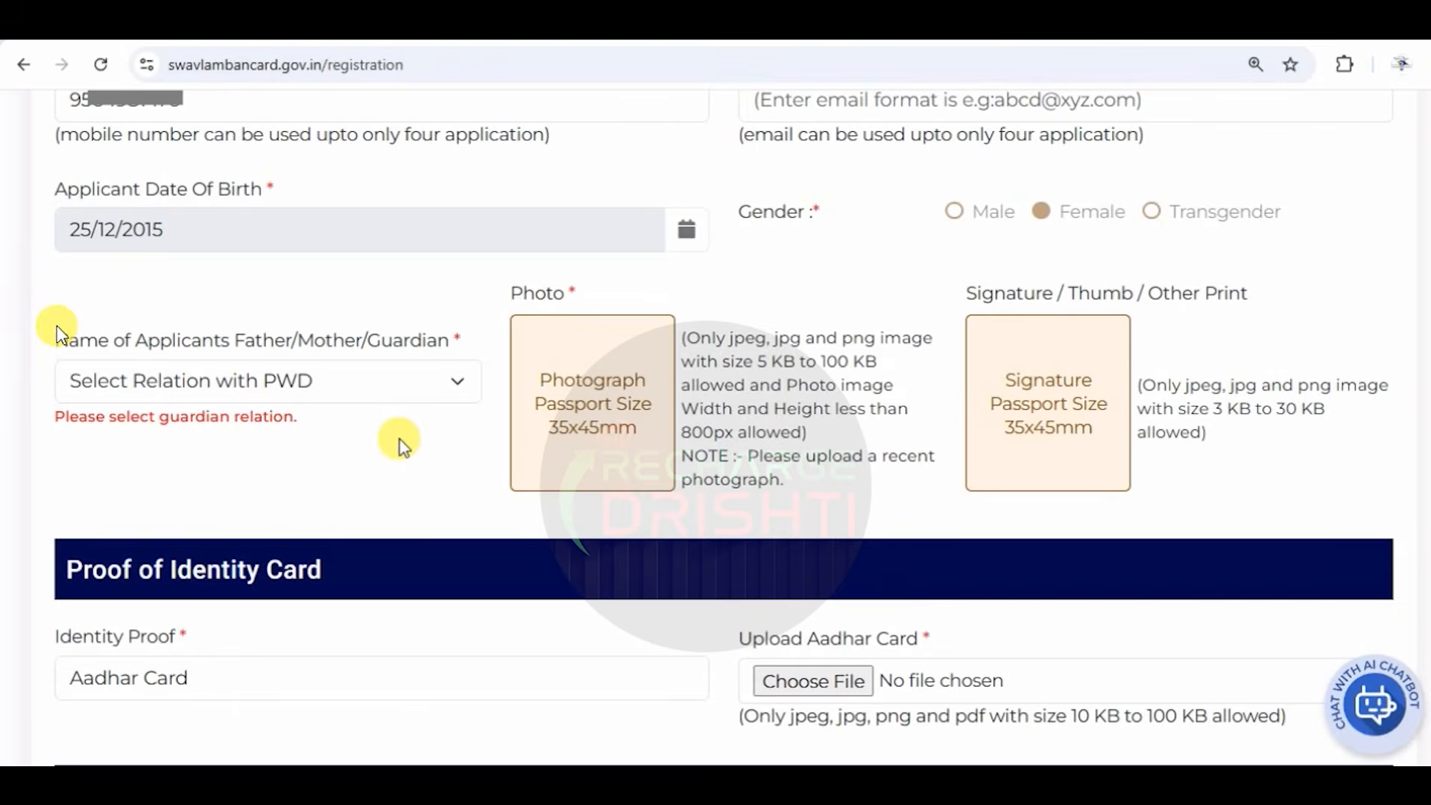
Set the applicant's guardian relation to Father, and review the father's name and guardian contact number fields
mouse_move(55, 324)
mouse_down()
mouse_move(132, 358)
mouse_move(439, 363)
mouse_up()
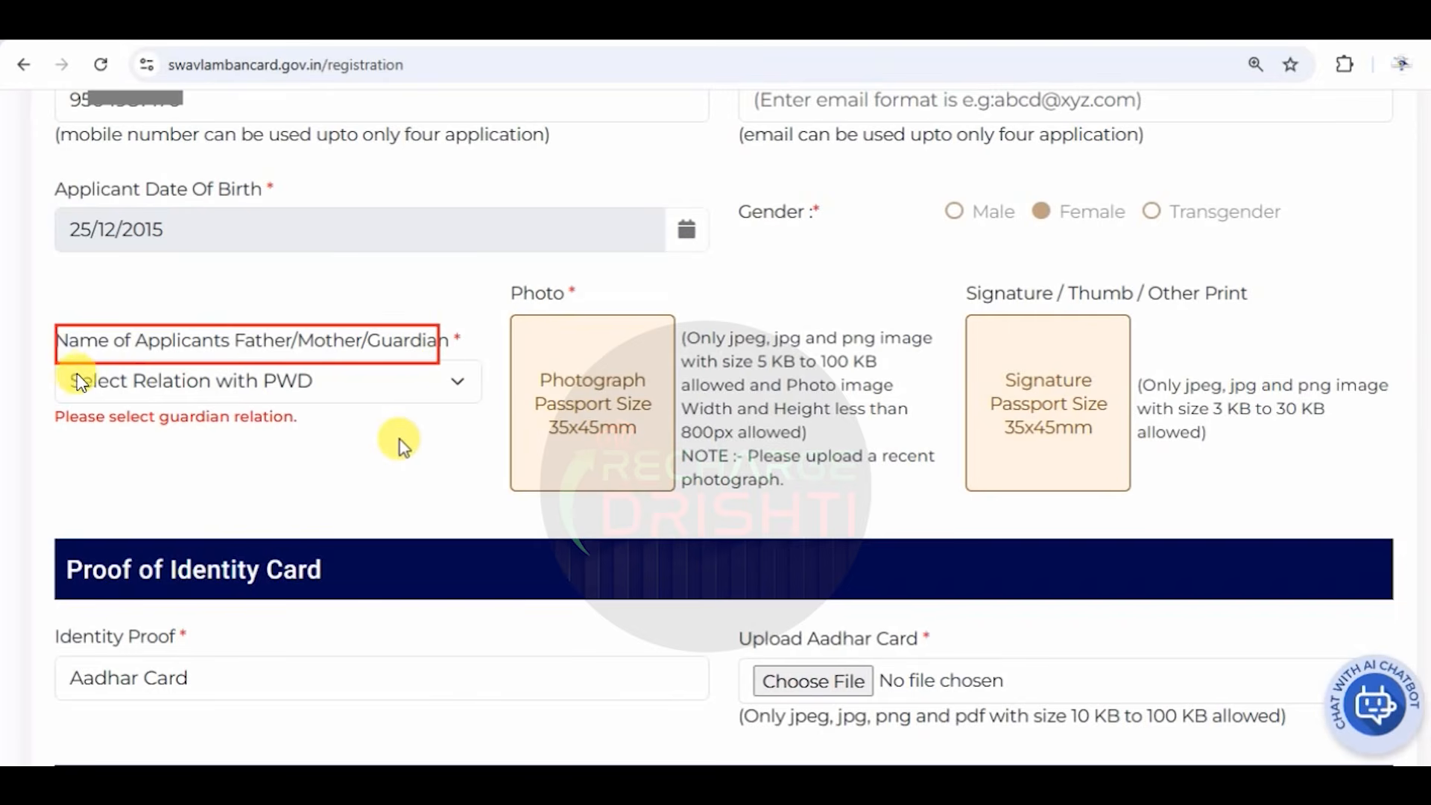
mouse_move(70, 369)
mouse_down()
mouse_move(152, 393)
mouse_move(319, 400)
mouse_move(305, 401)
mouse_up()
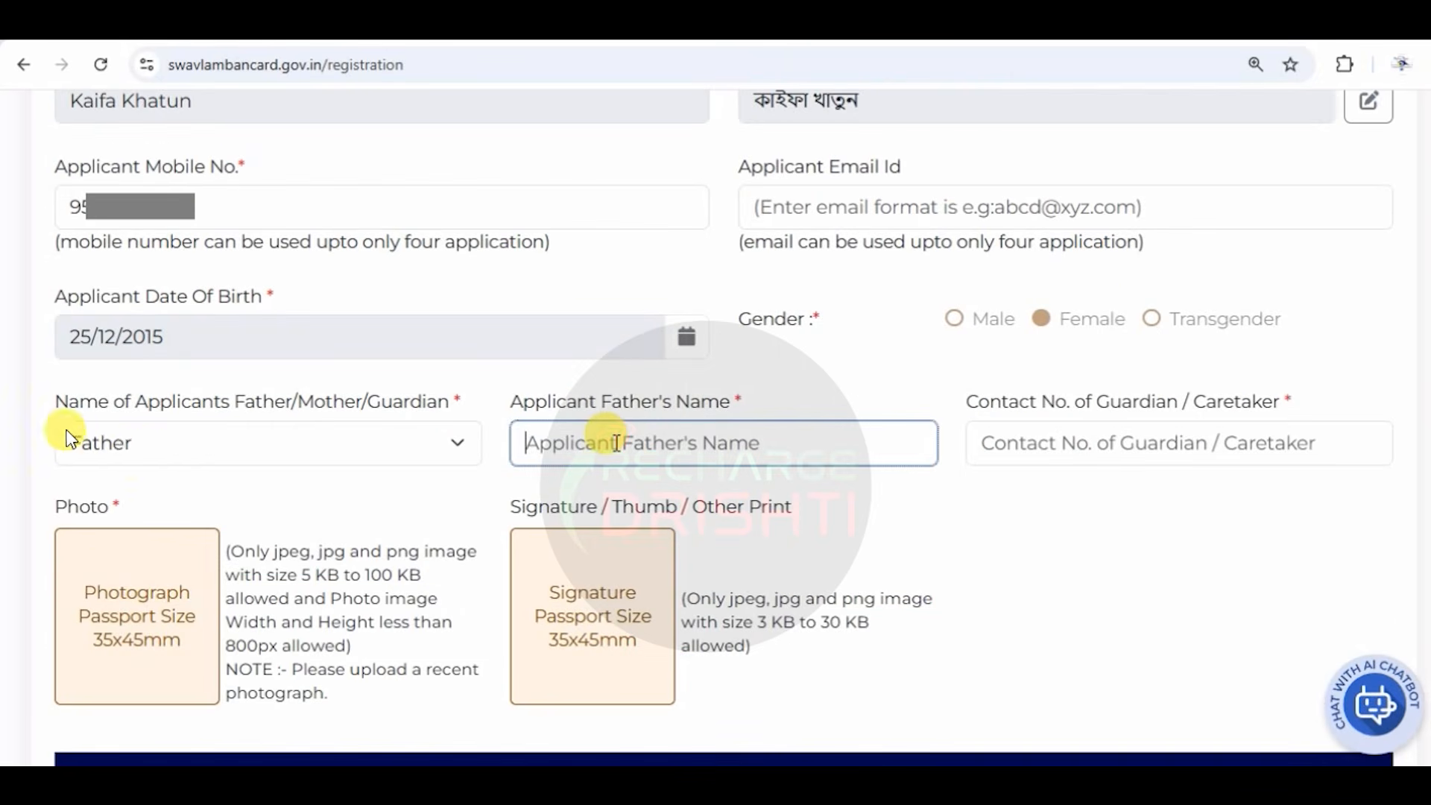
drag(64, 428, 132, 456)
mouse_move(522, 426)
mouse_down()
mouse_move(562, 457)
mouse_move(647, 459)
mouse_up()
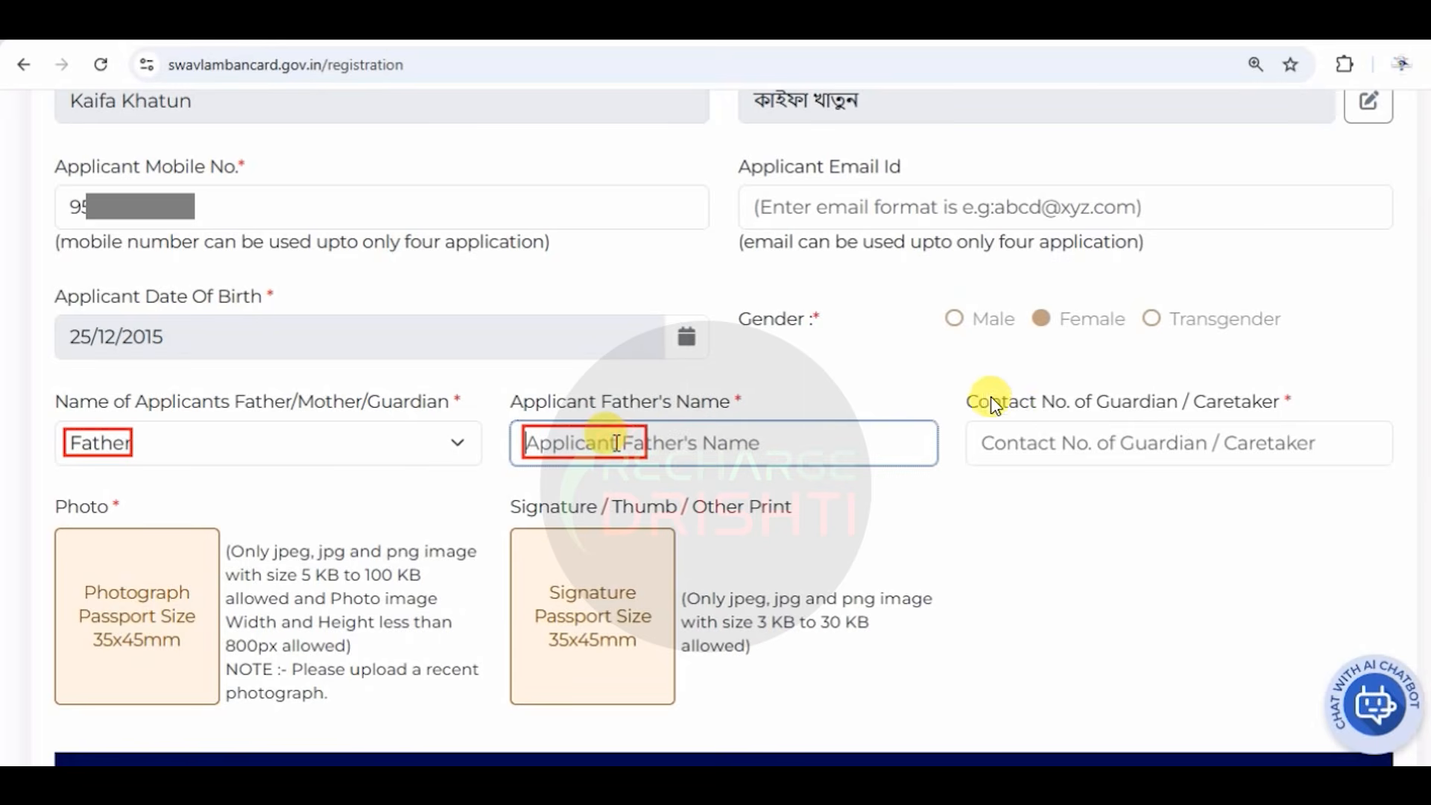
mouse_move(968, 386)
mouse_down()
mouse_move(1057, 423)
mouse_move(1237, 418)
mouse_up()
drag(1028, 435, 1078, 453)
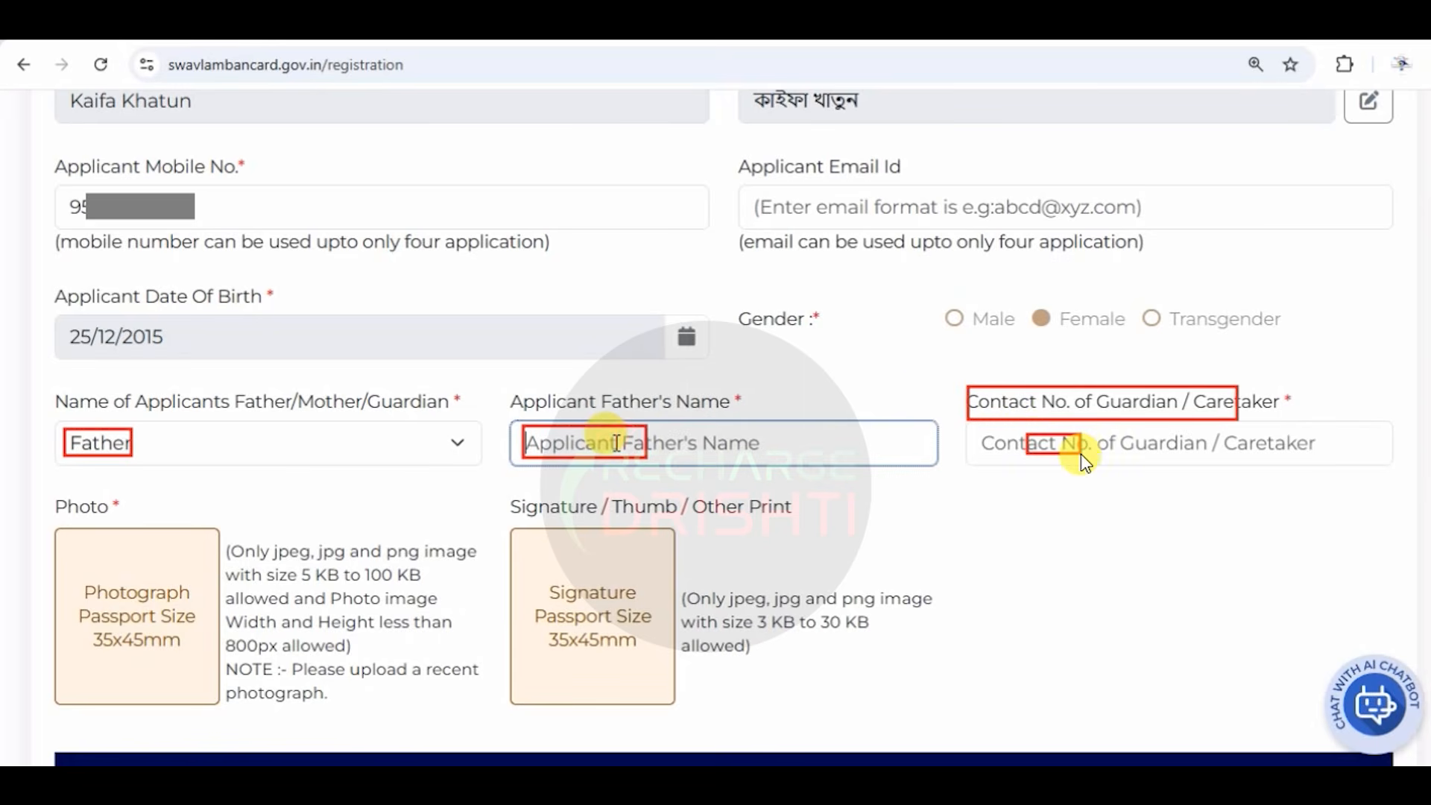
Examine the photo and signature upload boxes and their allowed file formats and sizes
drag(55, 489, 61, 494)
drag(79, 572, 192, 659)
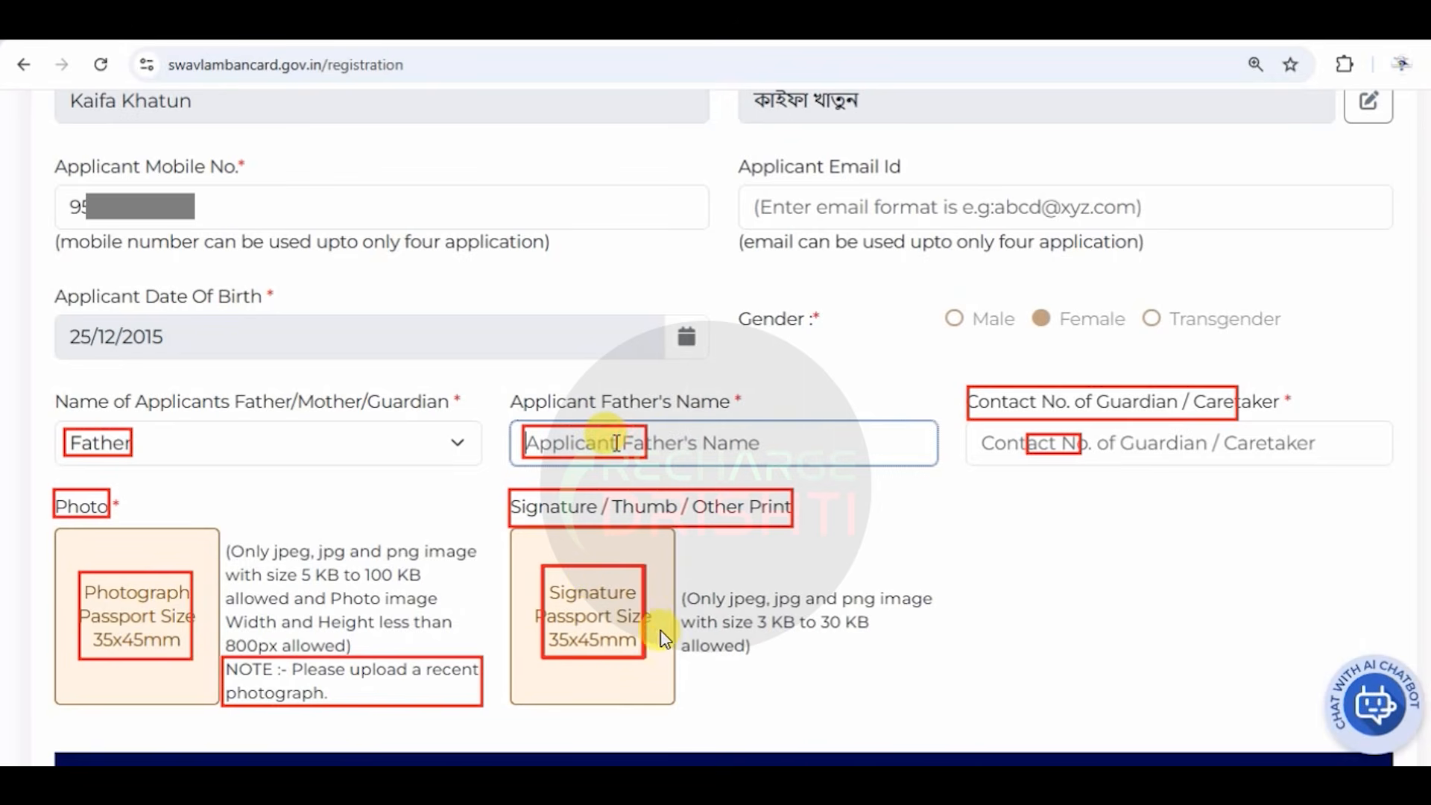
mouse_move(679, 572)
mouse_down()
mouse_move(732, 642)
mouse_move(793, 663)
mouse_move(934, 674)
mouse_up()
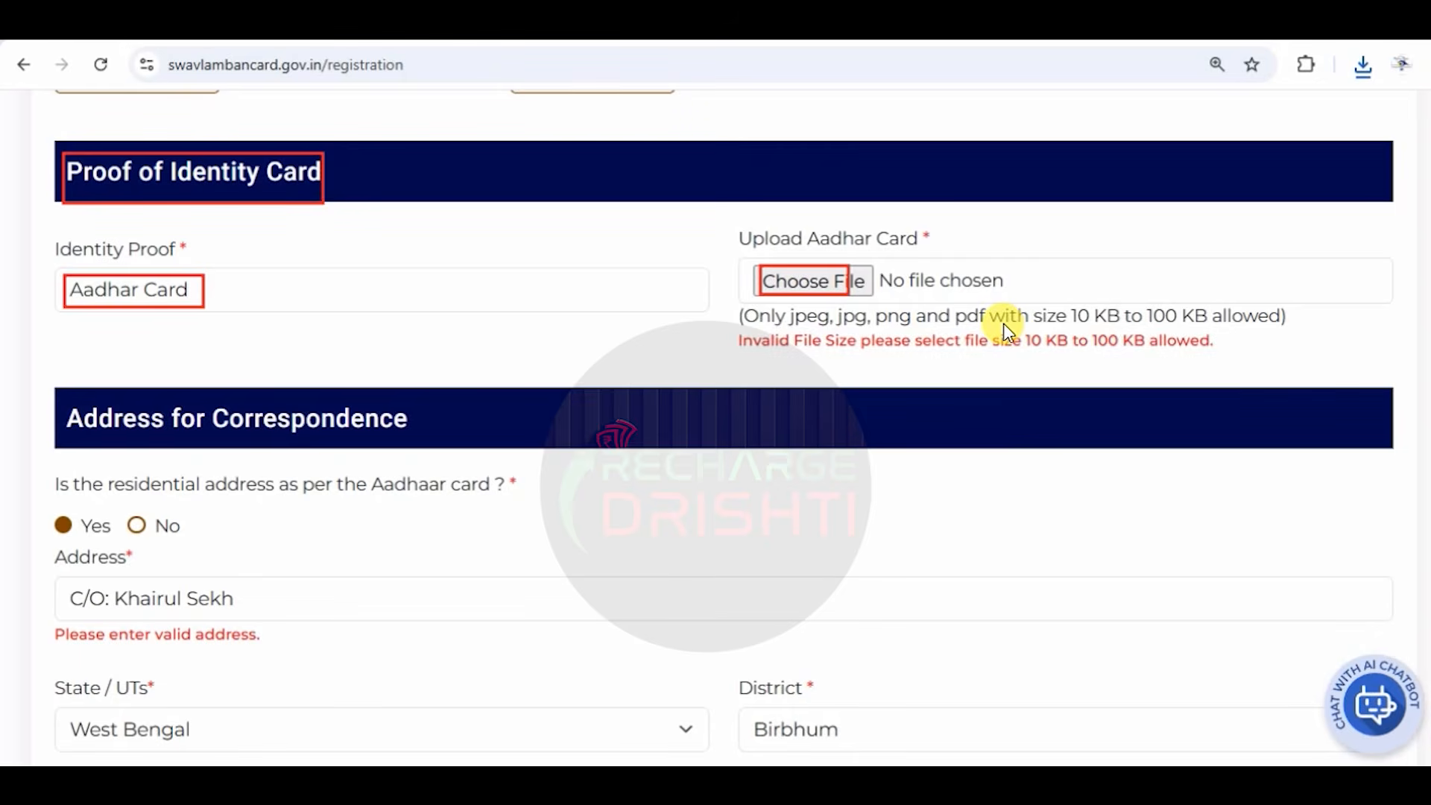
Enter a valid residential address under Address for Correspondence, and check the state, district, sub-district, village and pincode fields
mouse_move(64, 405)
mouse_down()
mouse_move(137, 444)
mouse_move(415, 448)
mouse_up()
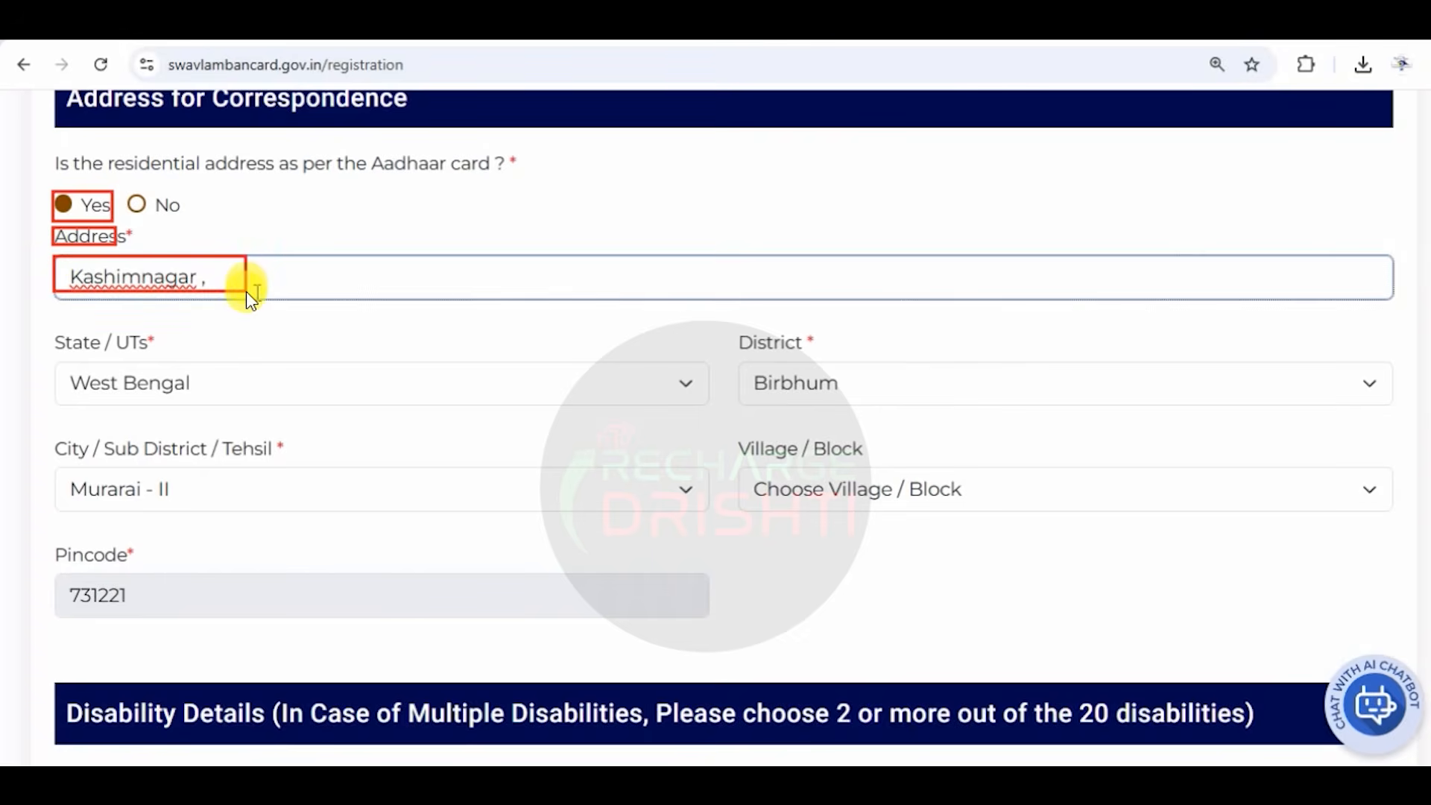
drag(70, 372, 165, 395)
drag(748, 365, 820, 399)
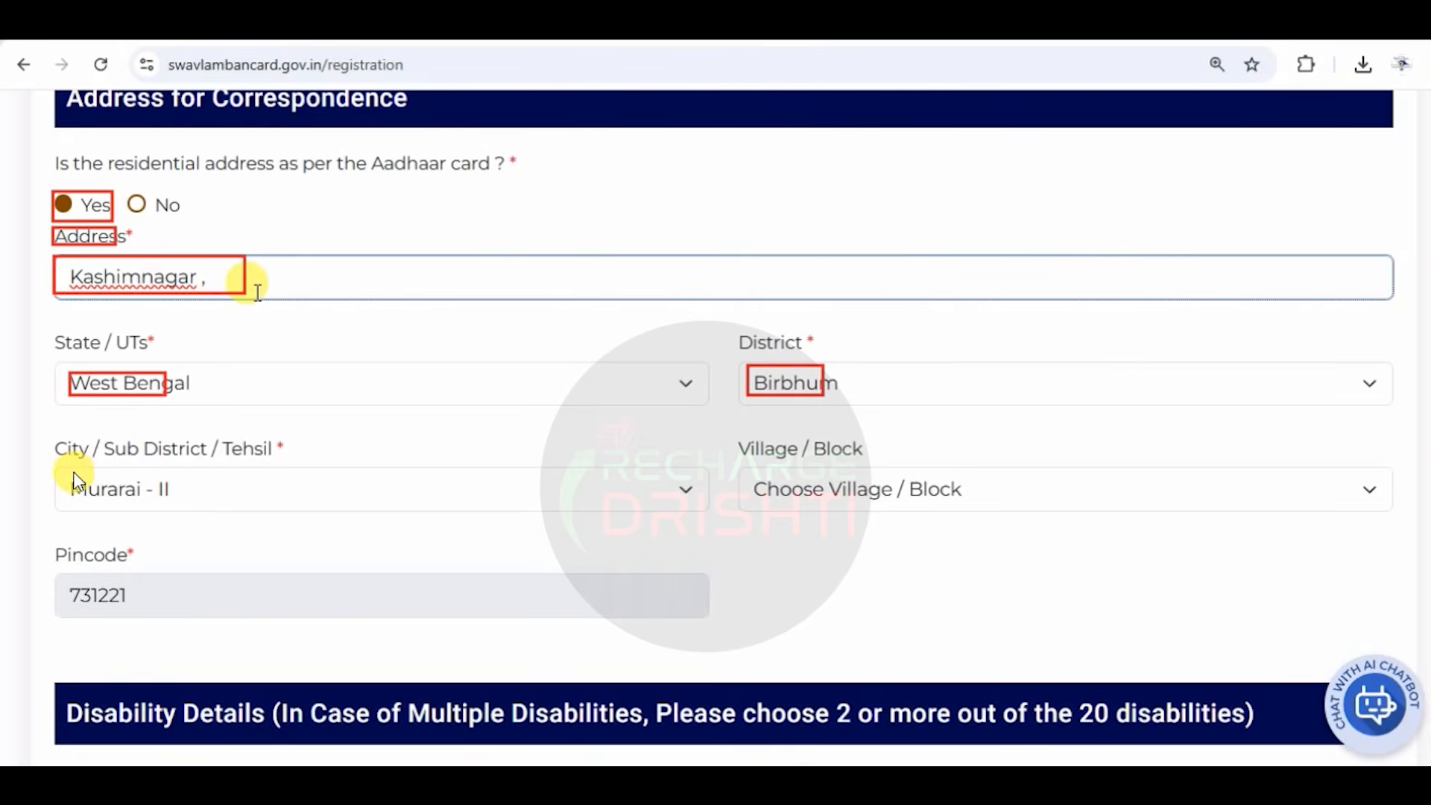
drag(128, 513, 179, 510)
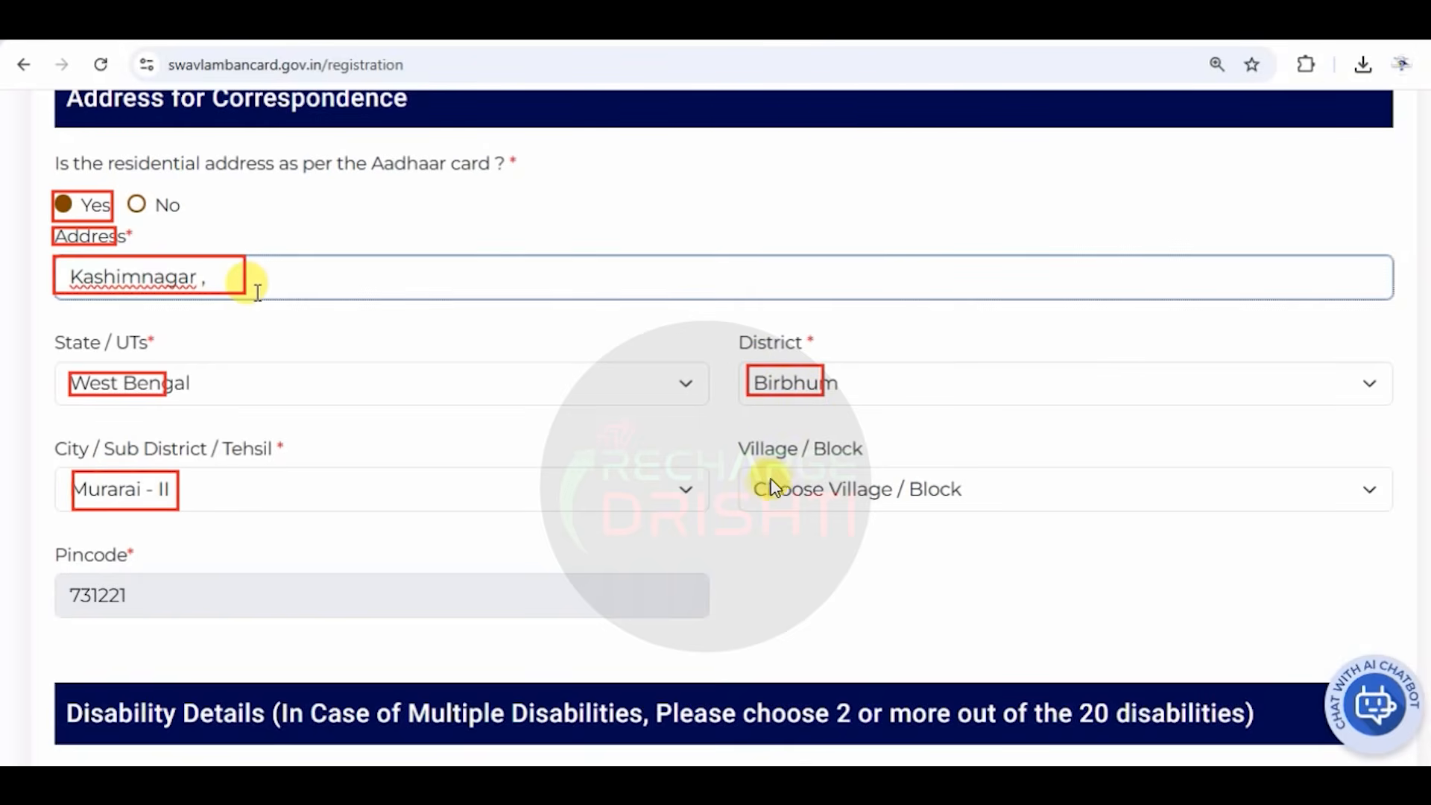
mouse_move(768, 481)
mouse_down()
mouse_move(850, 511)
mouse_move(959, 510)
mouse_up()
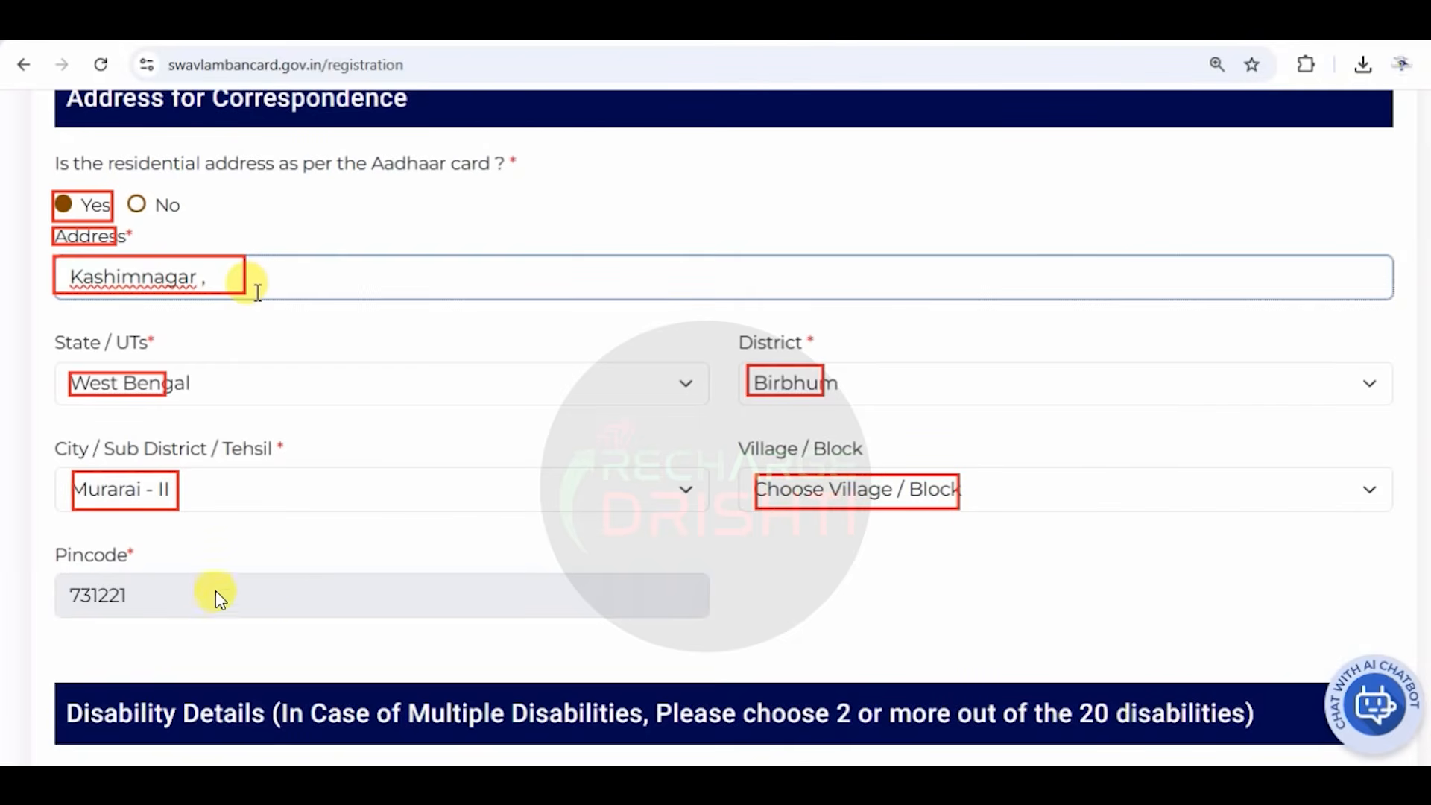
drag(95, 599, 138, 616)
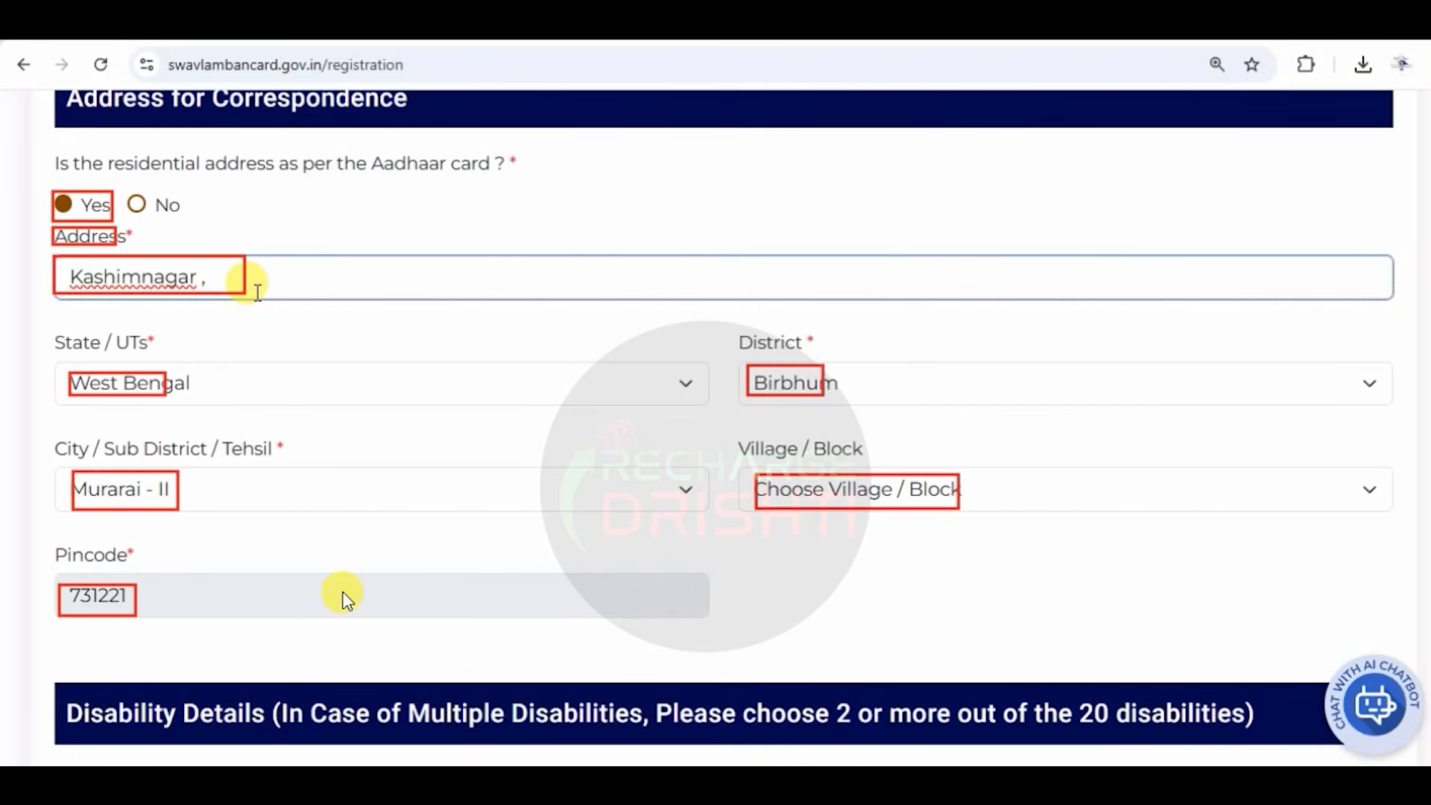
Under Disability Details, set the disability type to Blindness and choose Diseases as what the disability is due to
scroll(338, 586, down, 5)
mouse_move(62, 270)
mouse_down()
mouse_move(119, 302)
mouse_move(269, 305)
mouse_up()
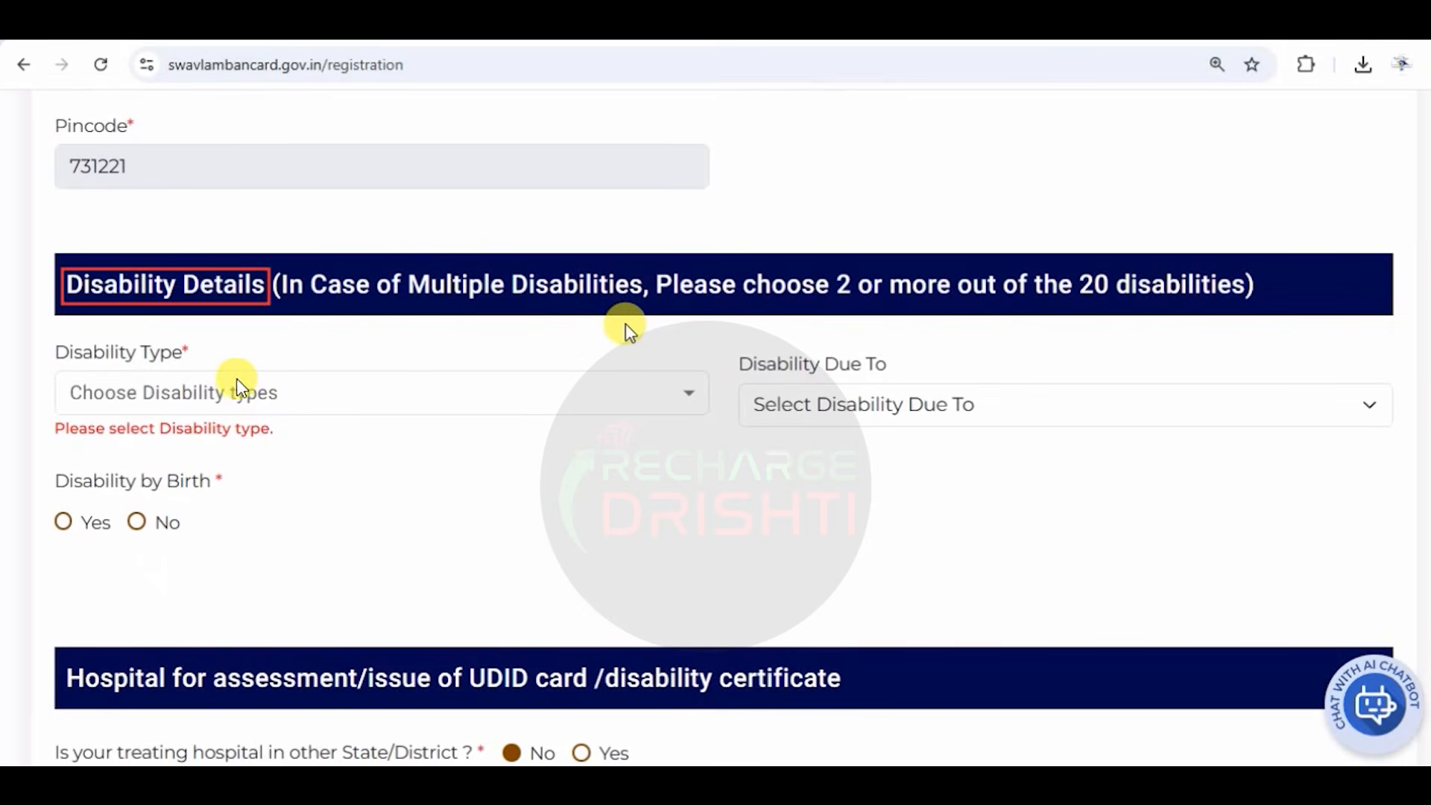
mouse_move(53, 337)
mouse_down()
mouse_move(117, 364)
mouse_move(189, 366)
mouse_up()
mouse_move(71, 381)
mouse_down()
mouse_move(104, 401)
mouse_move(247, 407)
mouse_up()
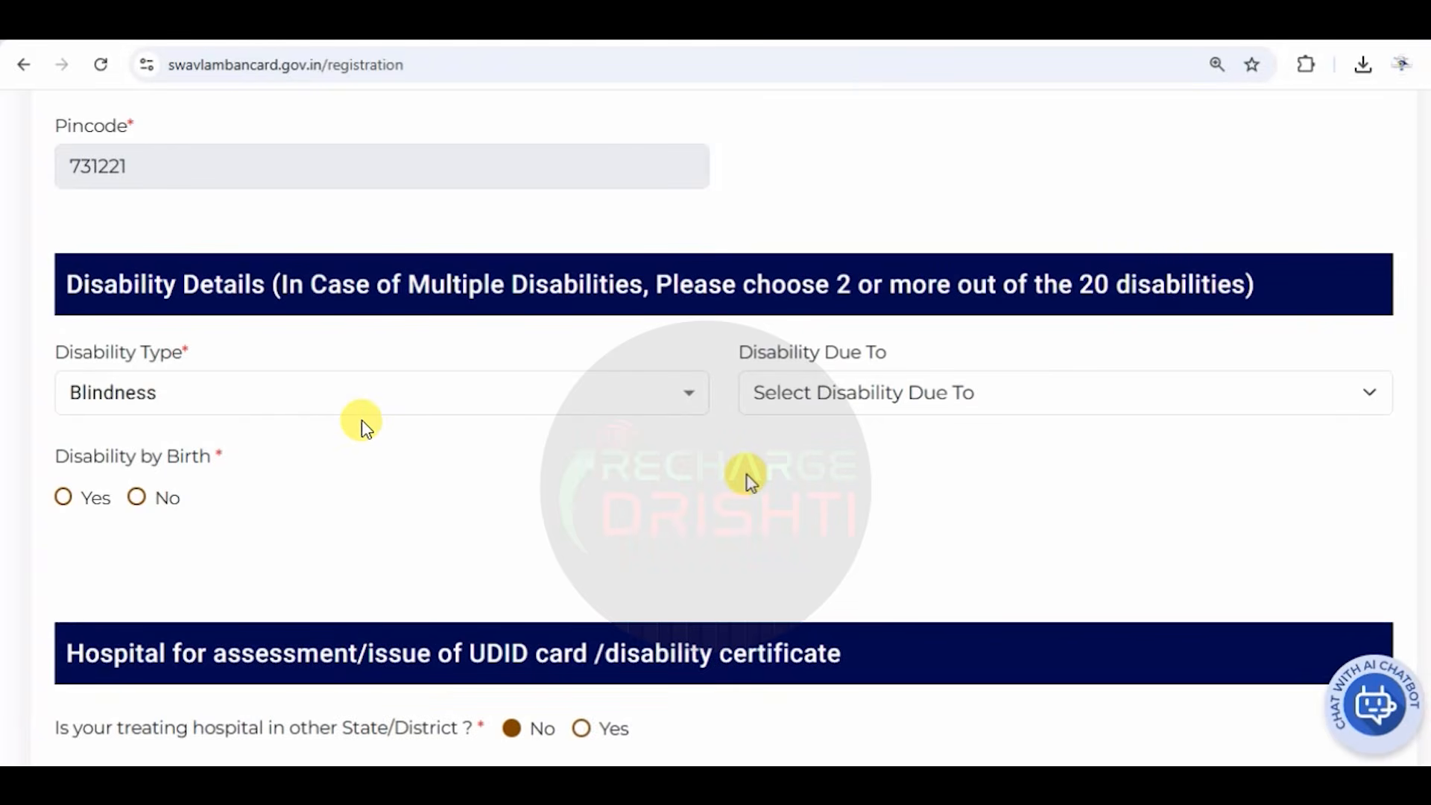
drag(64, 378, 168, 408)
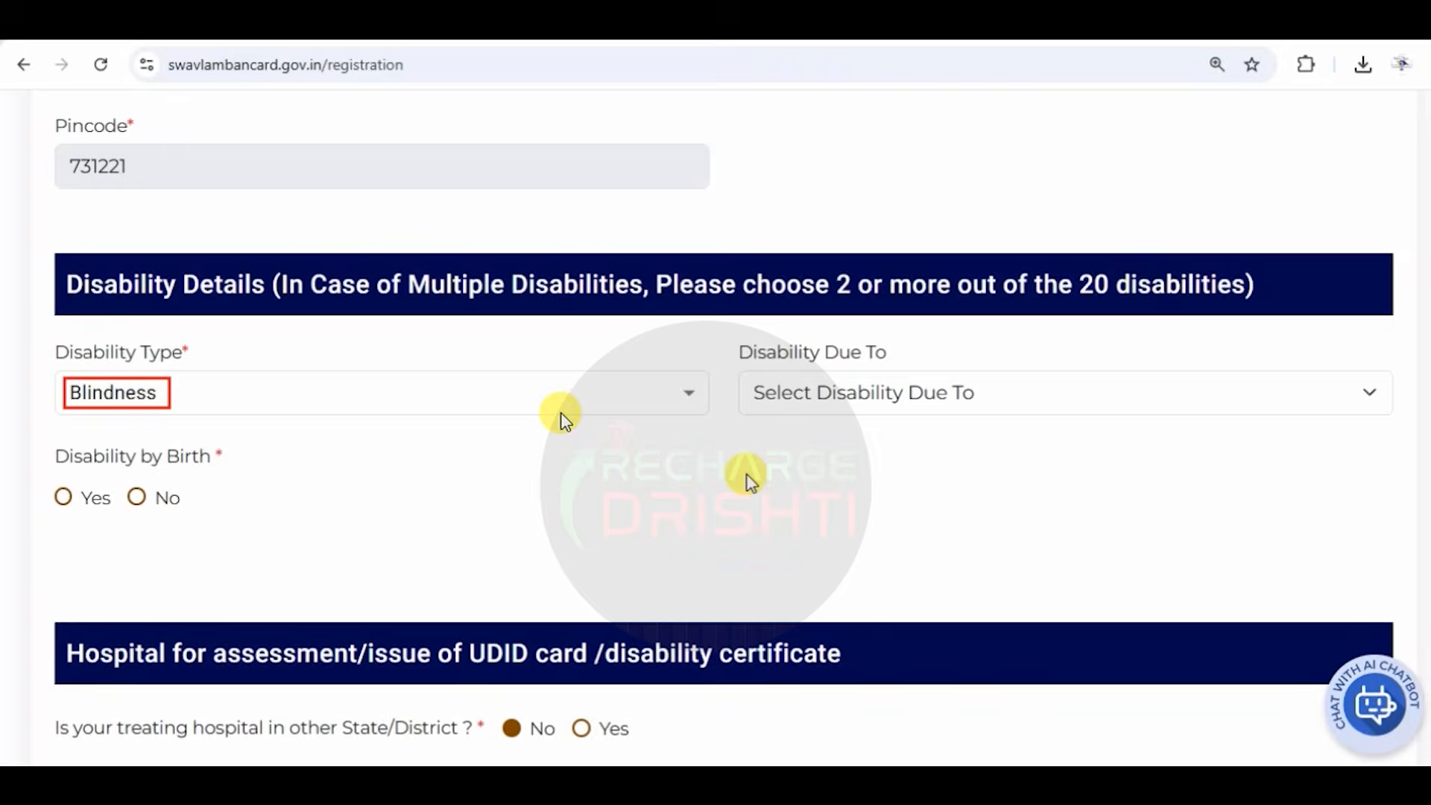
mouse_move(738, 337)
mouse_down()
mouse_move(784, 365)
mouse_move(904, 367)
mouse_up()
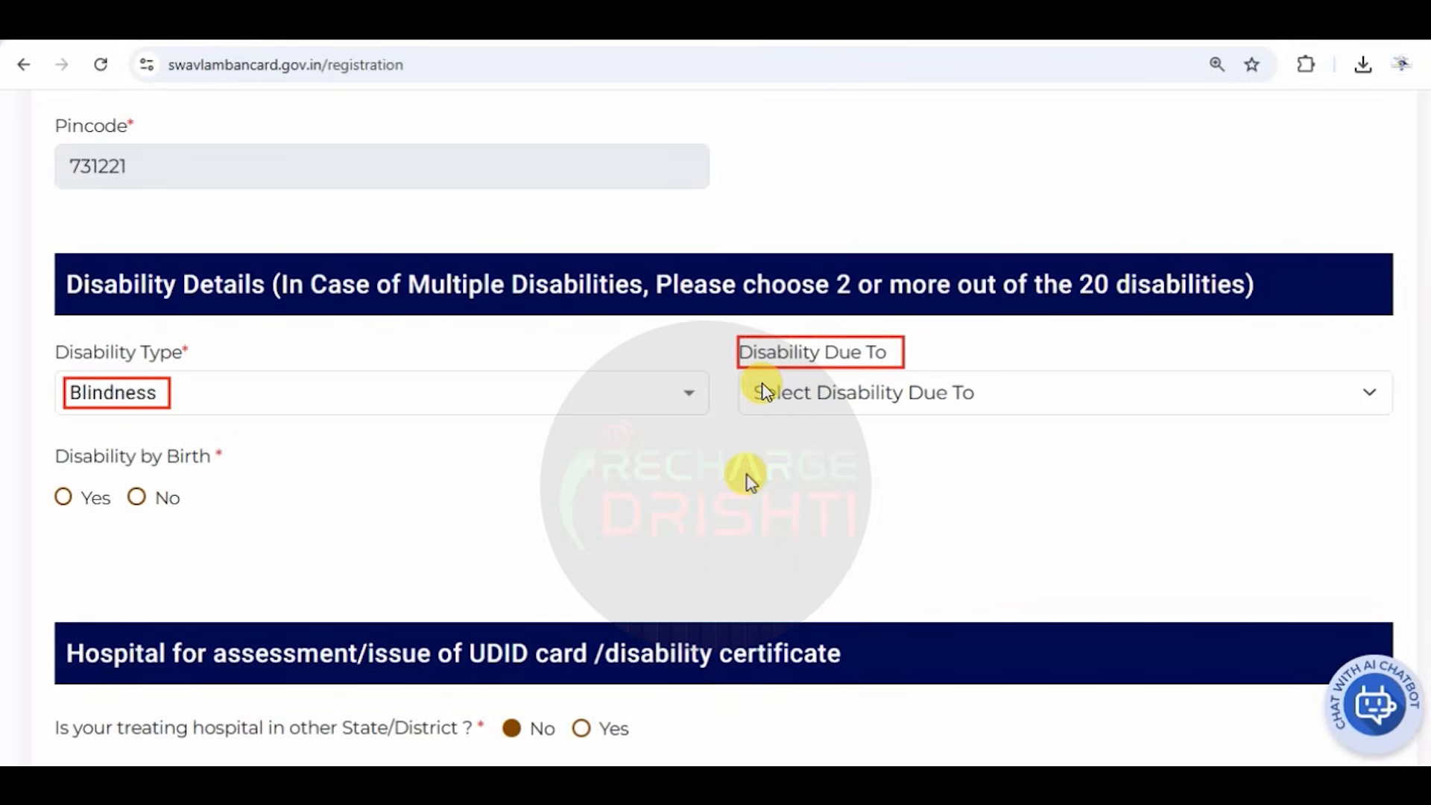
drag(758, 384, 910, 405)
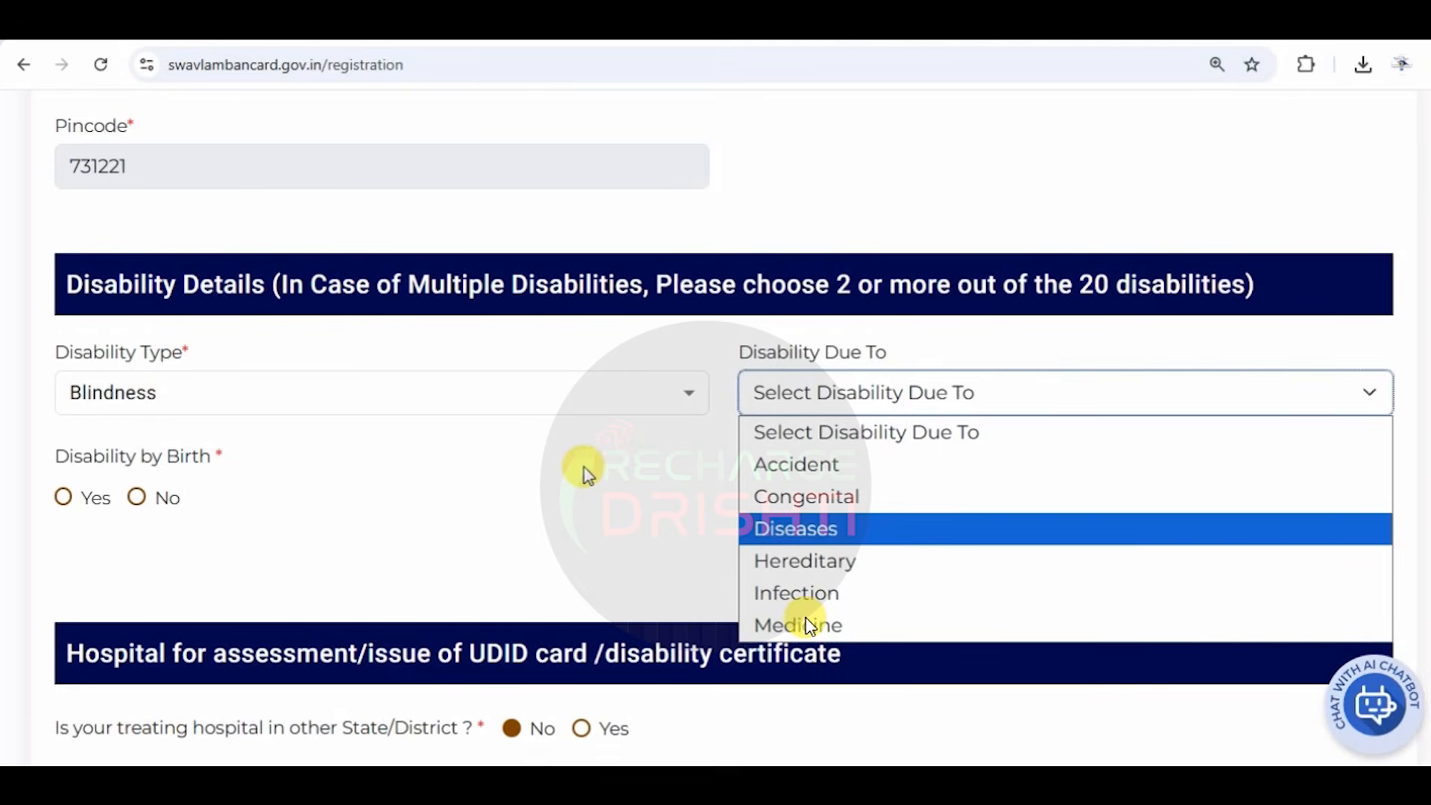
click(751, 522)
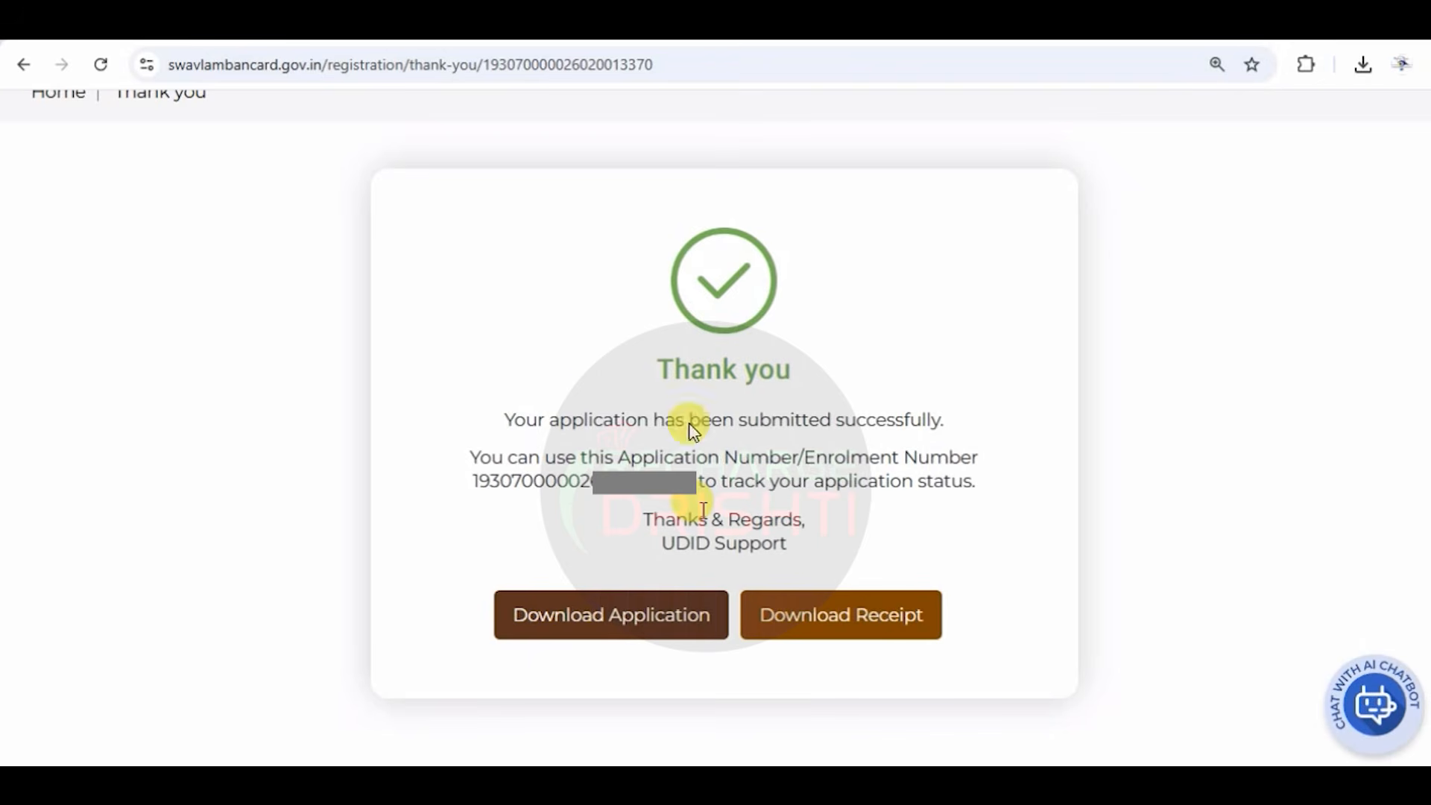
Examine the submission confirmation page for the application number and the option to download the application
mouse_move(400, 190)
mouse_down()
mouse_move(809, 481)
mouse_move(1024, 706)
mouse_up()
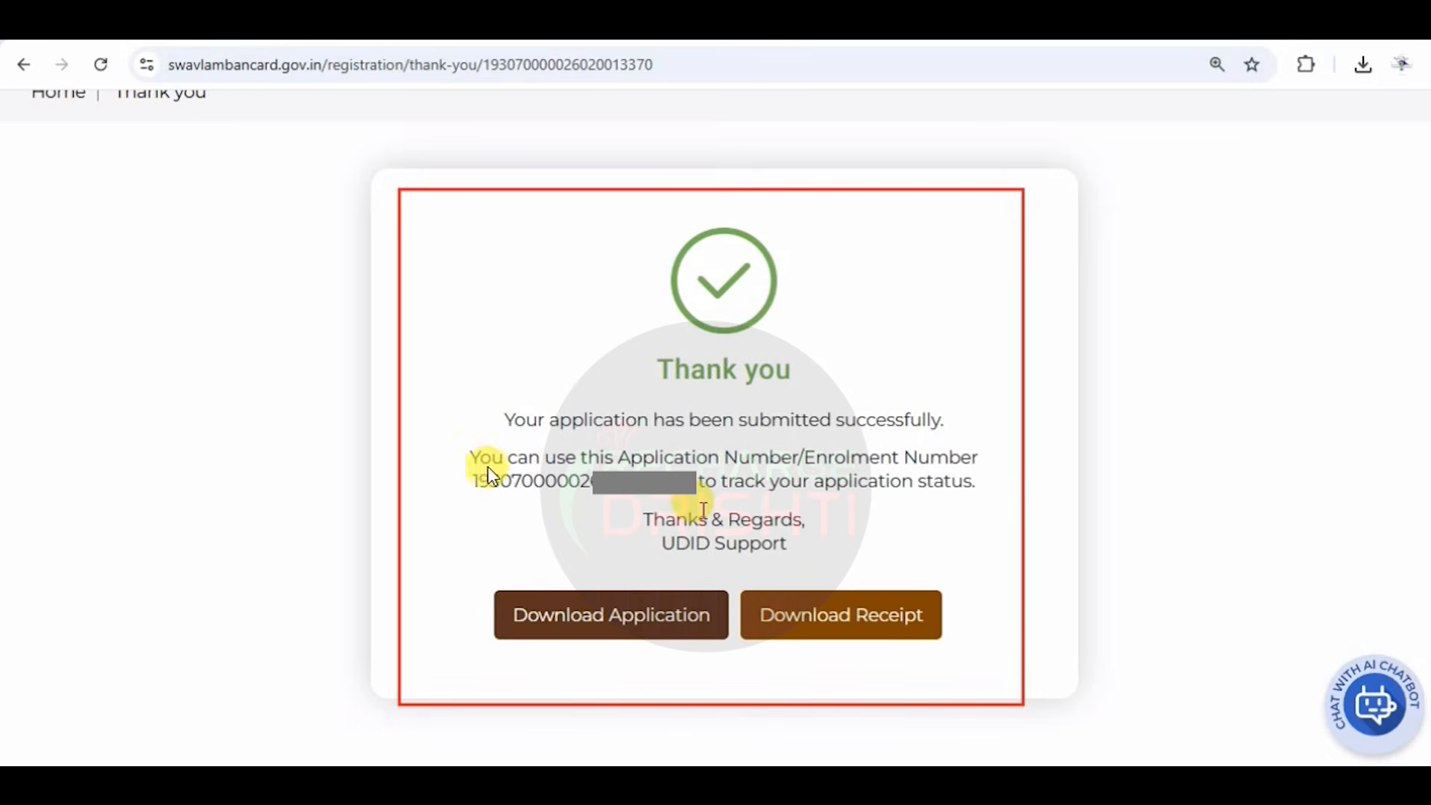
mouse_move(472, 464)
mouse_down()
mouse_move(544, 499)
mouse_move(690, 495)
mouse_up()
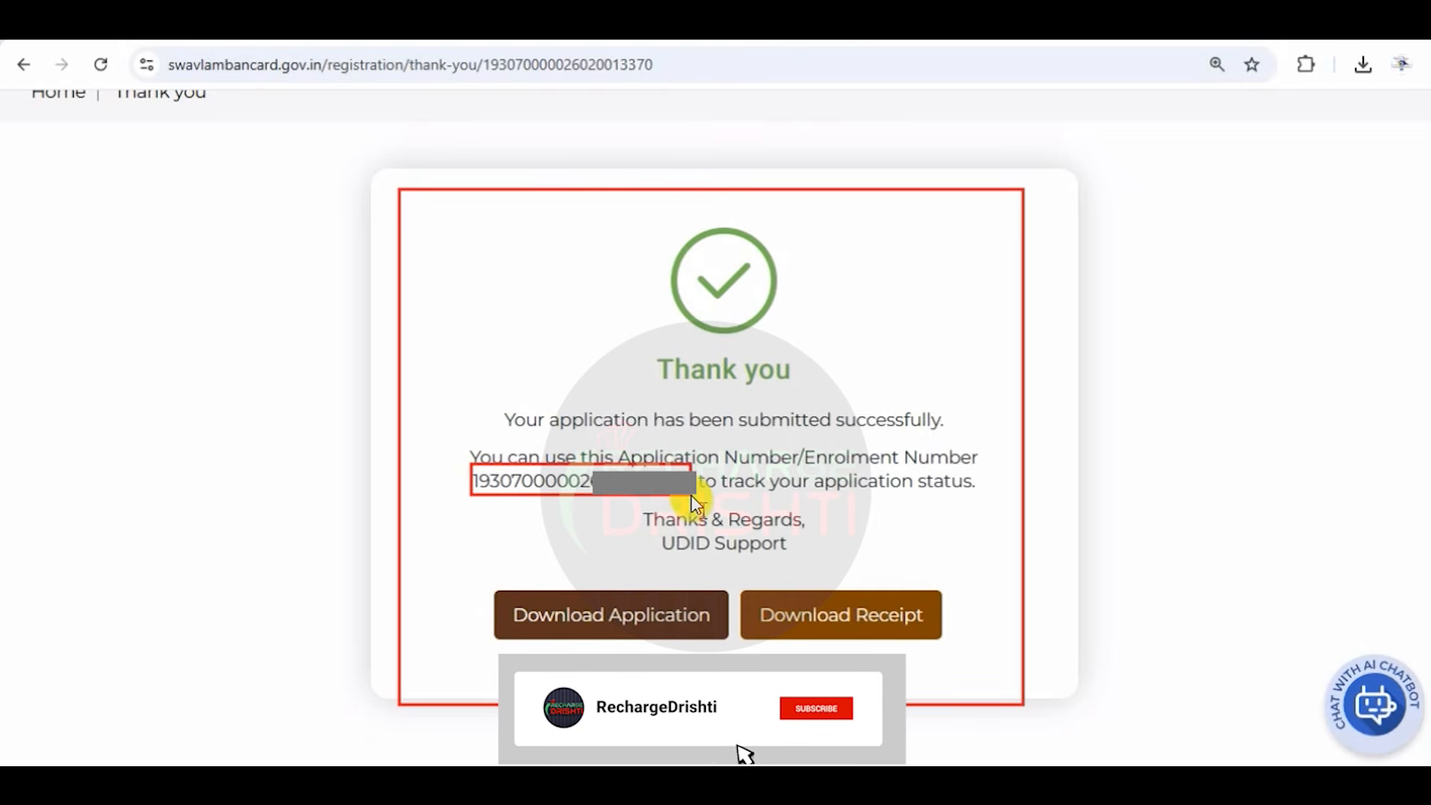
mouse_move(504, 592)
mouse_down()
mouse_move(548, 620)
mouse_move(706, 641)
mouse_up()
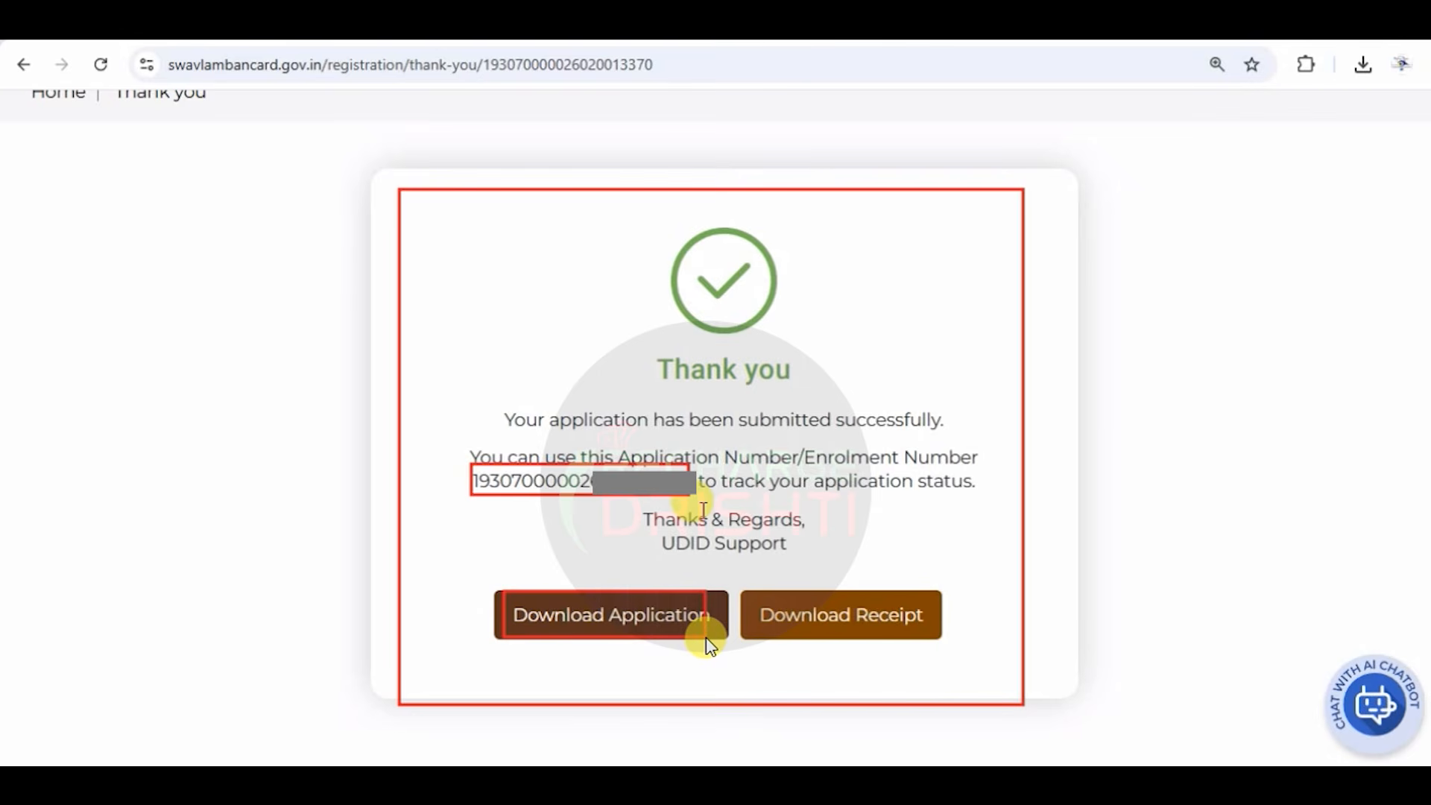